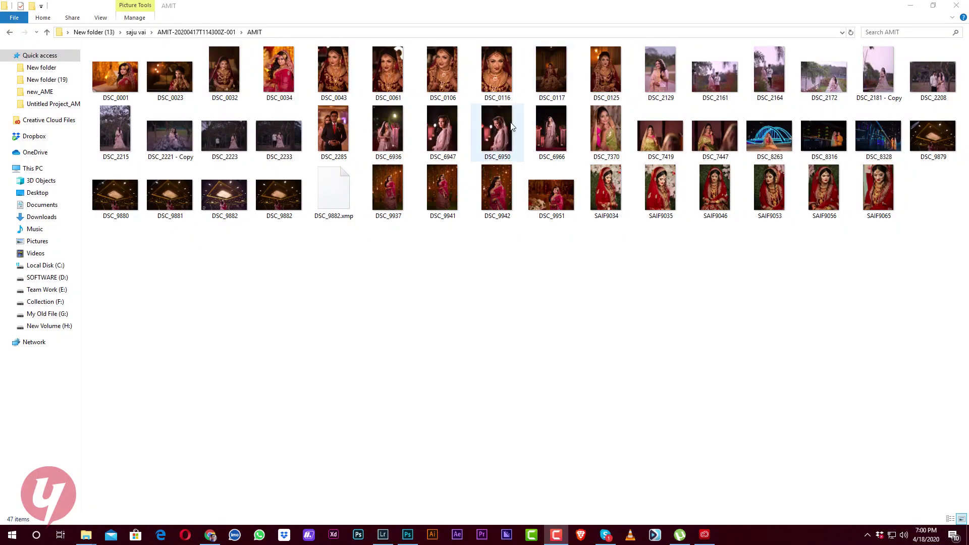
Drag the DSC_0116 bridal portrait from Explorer onto Lightroom Classic's taskbar icon to import it.
{"action": "mouse_move", "coordinate": [493, 64]}
{"action": "left_mouse_down"}
{"action": "mouse_move", "coordinate": [384, 539]}
{"action": "mouse_move", "coordinate": [517, 176]}
{"action": "left_mouse_up"}
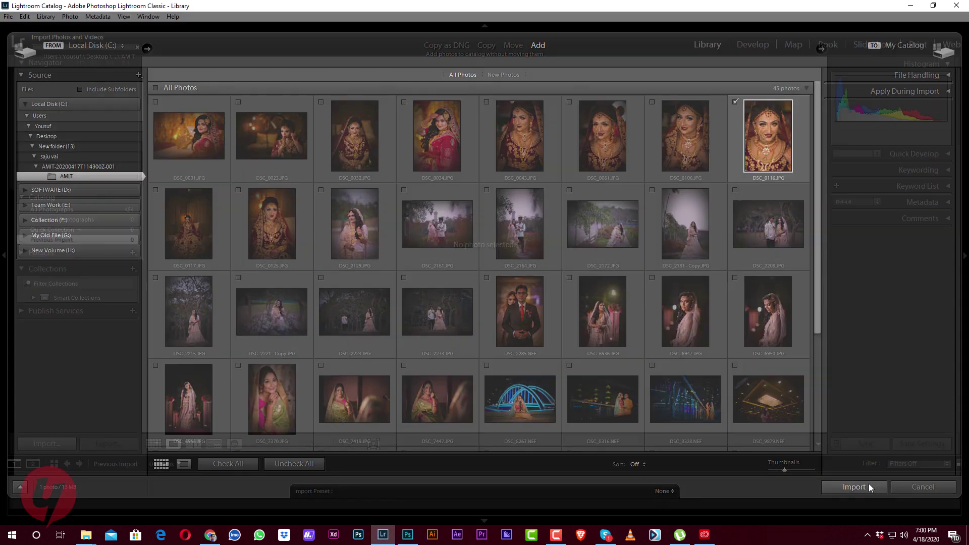
Import the portrait into the catalog and open it in the Develop module.
{"action": "left_click", "coordinate": [869, 484]}
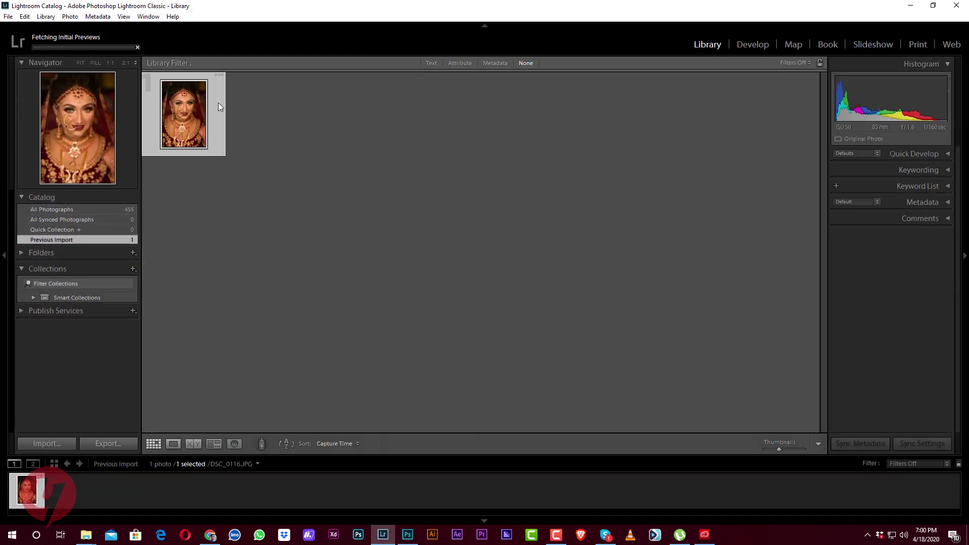
{"action": "double_click", "coordinate": [205, 109]}
{"action": "left_click", "coordinate": [772, 46]}
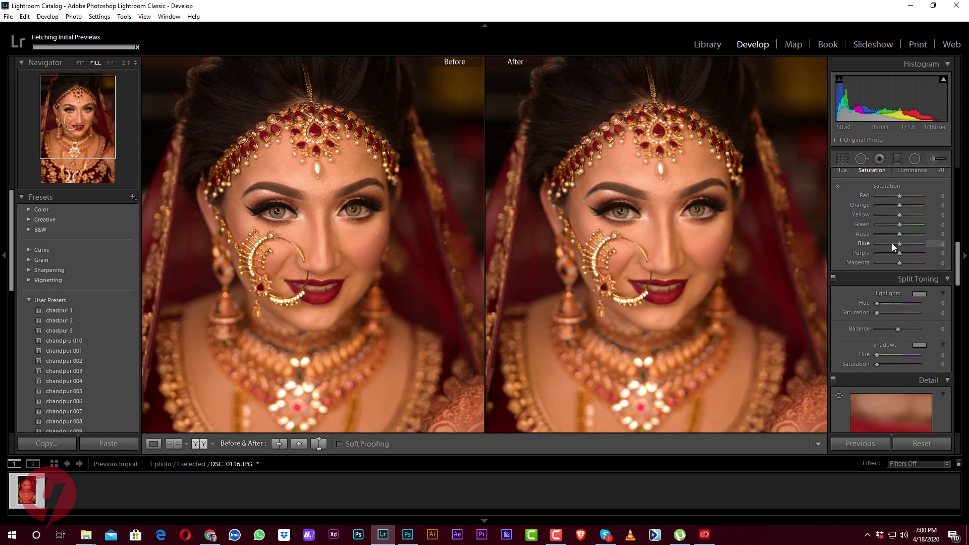
{"action": "scroll", "coordinate": [895, 243], "scroll_direction": "up", "scroll_amount": 5}
{"action": "scroll", "coordinate": [894, 243], "scroll_direction": "up", "scroll_amount": 5}
In Basic, set Temp -21, Exposure +0.24, Contrast +29, Highlights -21, Whites -26, Vibrance -14, Saturation +21.
{"action": "left_click_drag", "start_coordinate": [898, 243], "coordinate": [897, 241]}
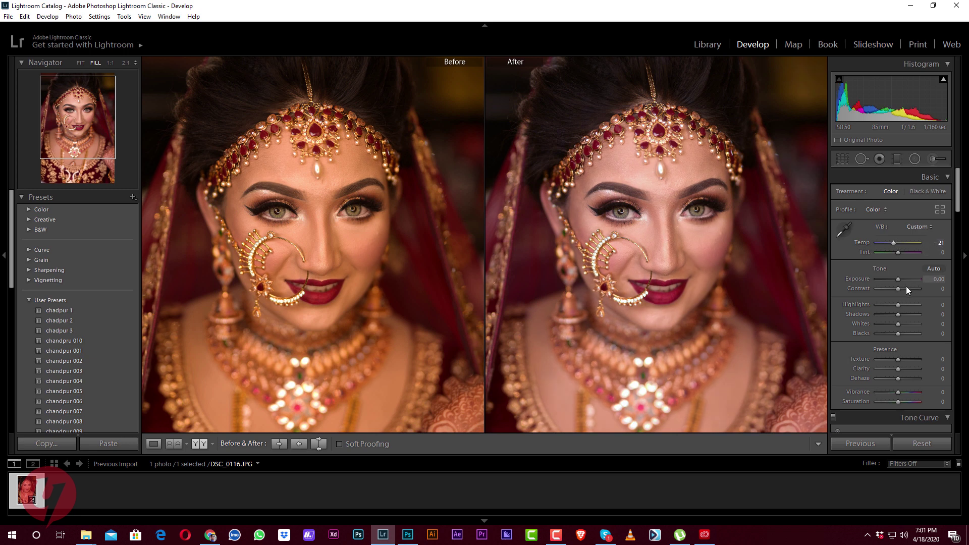
{"action": "mouse_move", "coordinate": [901, 278]}
{"action": "left_mouse_down"}
{"action": "mouse_move", "coordinate": [904, 313]}
{"action": "mouse_move", "coordinate": [890, 324]}
{"action": "left_mouse_up"}
{"action": "left_click_drag", "start_coordinate": [899, 305], "coordinate": [893, 305]}
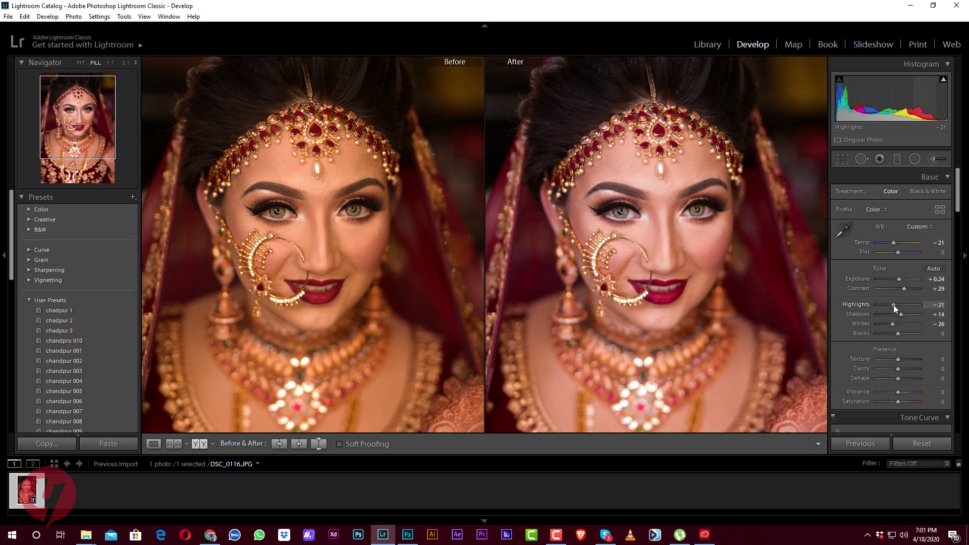
{"action": "left_click_drag", "start_coordinate": [899, 392], "coordinate": [902, 401]}
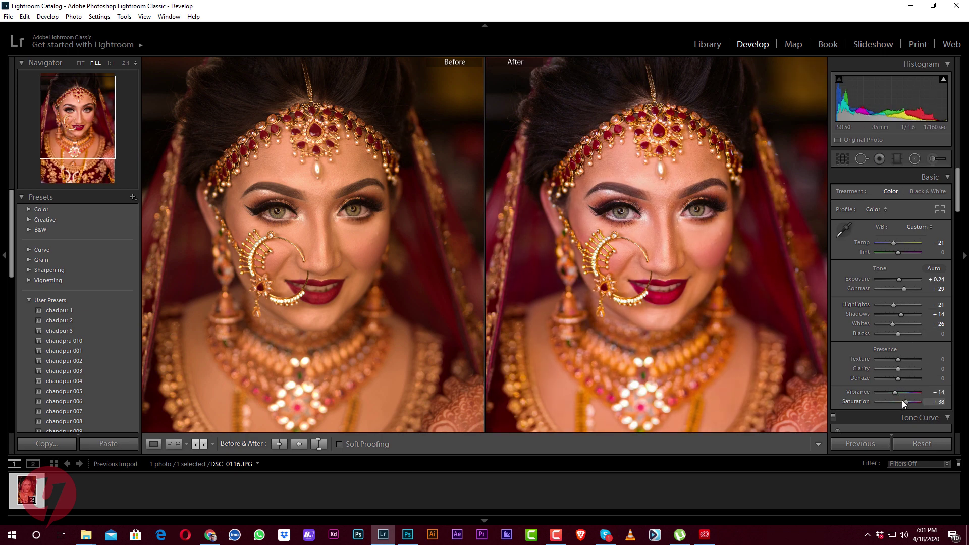
{"action": "left_click", "coordinate": [620, 235]}
{"action": "left_click", "coordinate": [617, 198]}
{"action": "scroll", "coordinate": [617, 198], "scroll_direction": "down", "scroll_amount": 3}
{"action": "scroll", "coordinate": [583, 221], "scroll_direction": "up", "scroll_amount": 1}
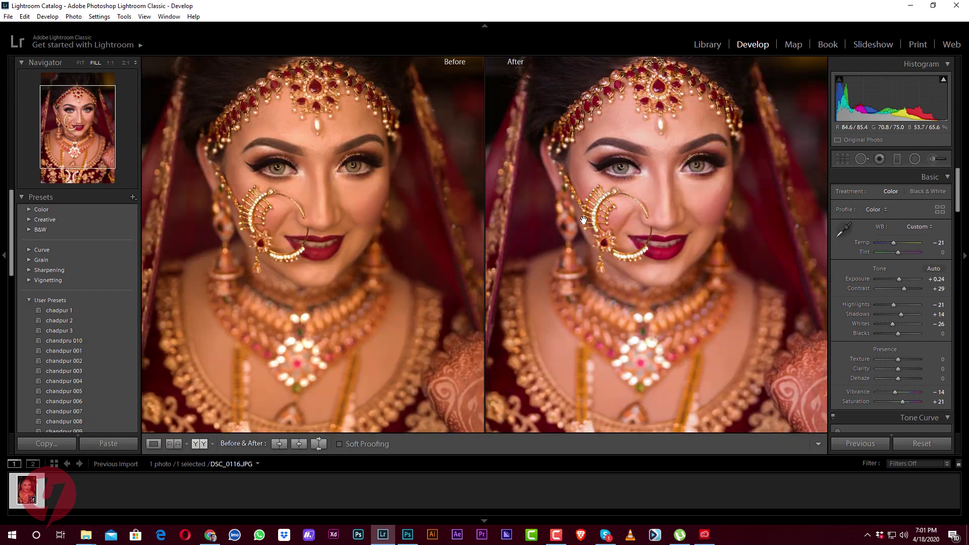
{"action": "scroll", "coordinate": [584, 220], "scroll_direction": "down", "scroll_amount": 1}
{"action": "scroll", "coordinate": [873, 354], "scroll_direction": "down", "scroll_amount": 3}
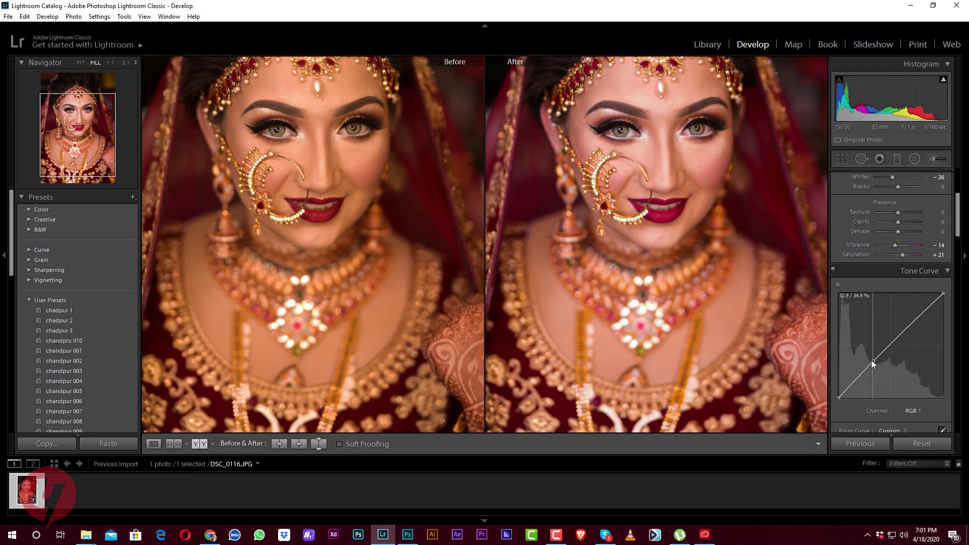
Raise a Tone Curve point, then set Red Saturation +29 and Red Luminance -9.
{"action": "left_click_drag", "start_coordinate": [874, 363], "coordinate": [874, 355]}
{"action": "scroll", "coordinate": [926, 356], "scroll_direction": "down", "scroll_amount": 5}
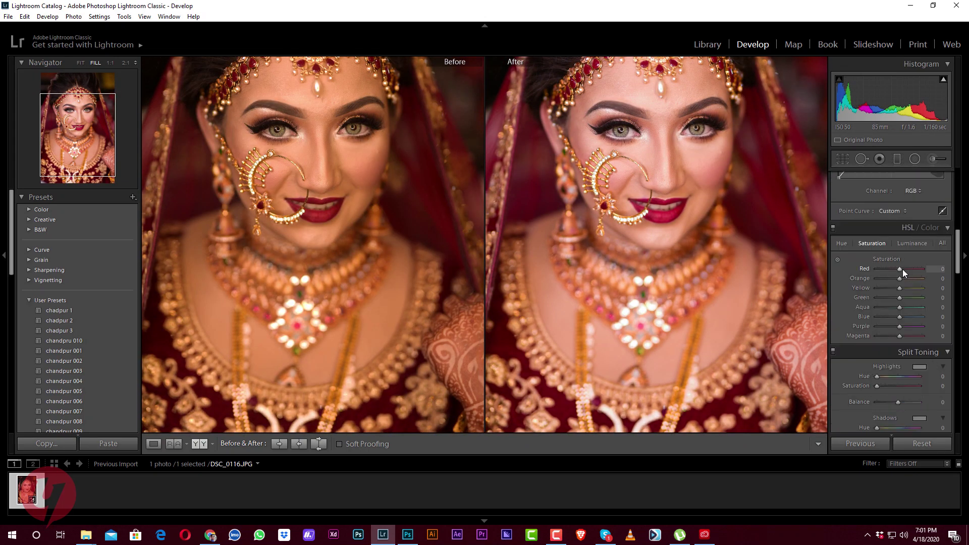
{"action": "left_click_drag", "start_coordinate": [903, 270], "coordinate": [910, 271]}
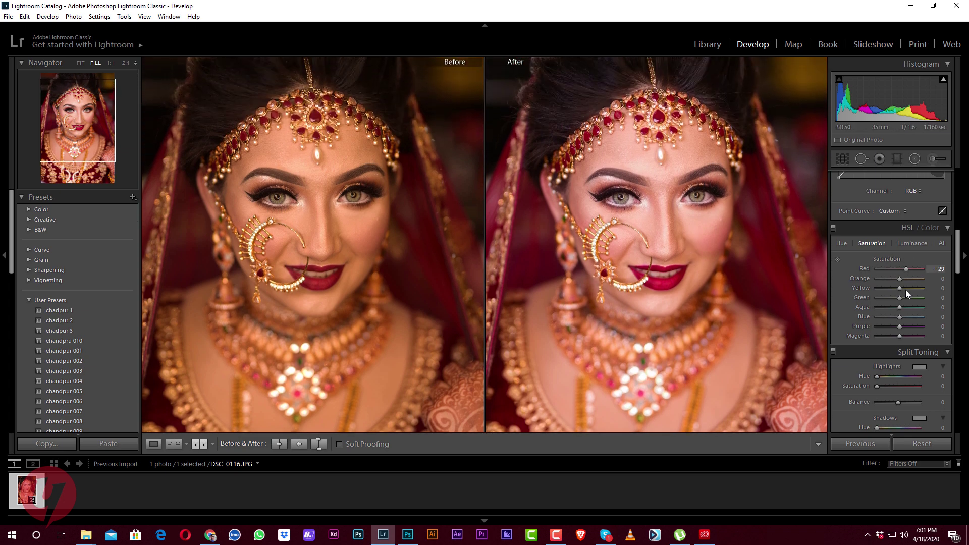
{"action": "left_click", "coordinate": [908, 242]}
{"action": "left_click_drag", "start_coordinate": [898, 269], "coordinate": [896, 268]}
Shift the Blue Hue to -20 and raise the Detail Sharpening Amount.
{"action": "left_click", "coordinate": [843, 243]}
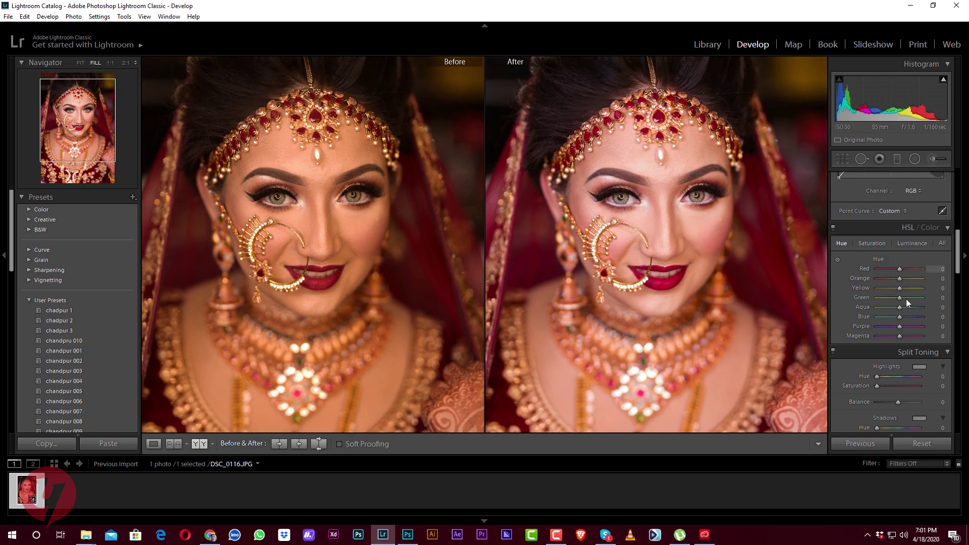
{"action": "left_click_drag", "start_coordinate": [899, 317], "coordinate": [892, 317]}
{"action": "scroll", "coordinate": [903, 338], "scroll_direction": "down", "scroll_amount": 3}
{"action": "scroll", "coordinate": [902, 341], "scroll_direction": "down", "scroll_amount": 3}
{"action": "left_click_drag", "start_coordinate": [883, 280], "coordinate": [891, 281]}
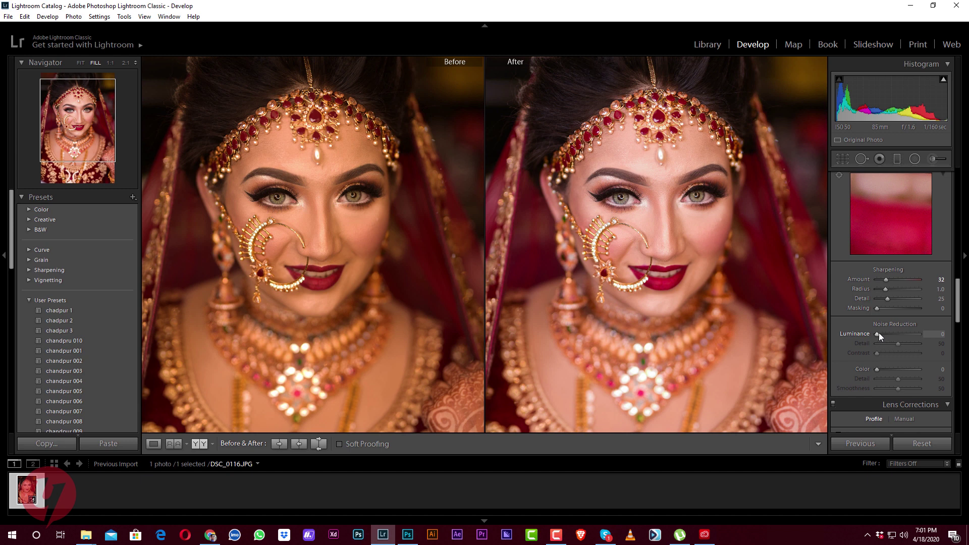
Enable Remove Chromatic Aberration and Profile Corrections with Nikon as the lens make.
{"action": "scroll", "coordinate": [934, 334], "scroll_direction": "down", "scroll_amount": 3}
{"action": "scroll", "coordinate": [925, 323], "scroll_direction": "down", "scroll_amount": 2}
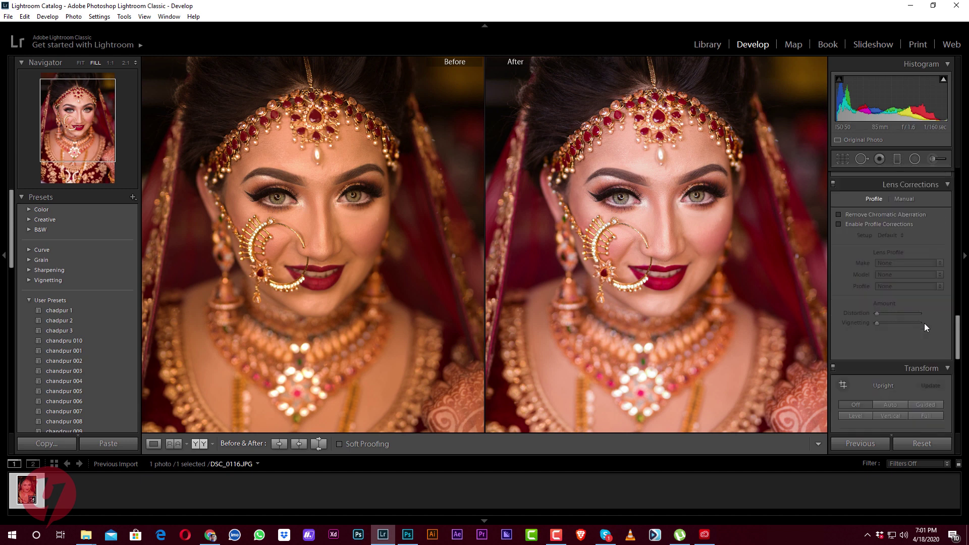
{"action": "left_click", "coordinate": [839, 214]}
{"action": "left_click", "coordinate": [890, 264]}
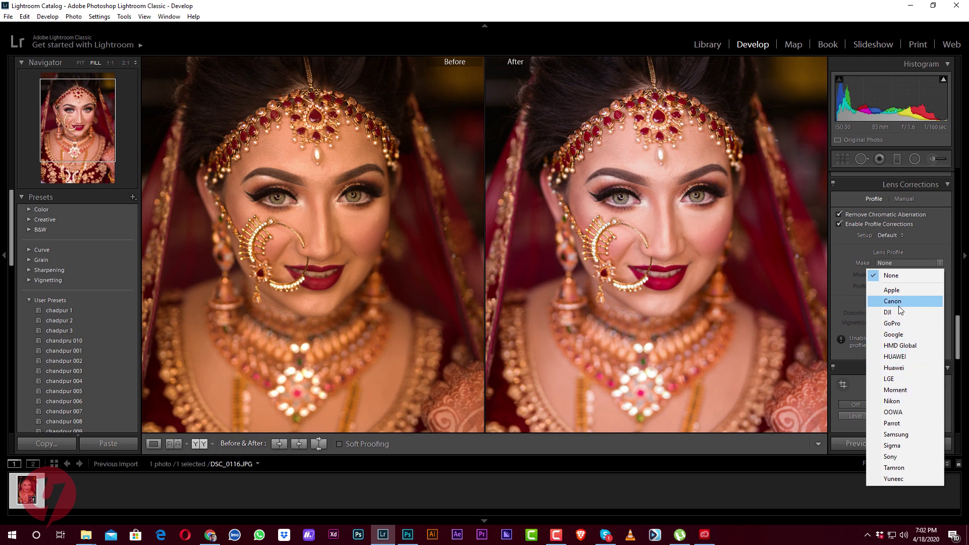
{"action": "left_click", "coordinate": [911, 401]}
Set Post-Crop Vignetting to -14 and Calibration Blue Primary Hue to +2.
{"action": "scroll", "coordinate": [689, 319], "scroll_direction": "down", "scroll_amount": 2}
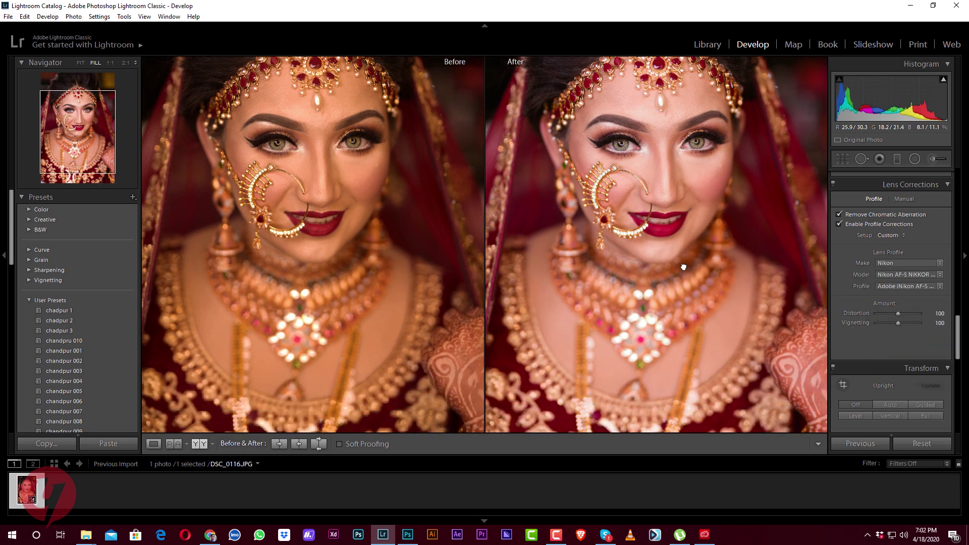
{"action": "scroll", "coordinate": [907, 340], "scroll_direction": "down", "scroll_amount": 5}
{"action": "scroll", "coordinate": [905, 331], "scroll_direction": "down", "scroll_amount": 3}
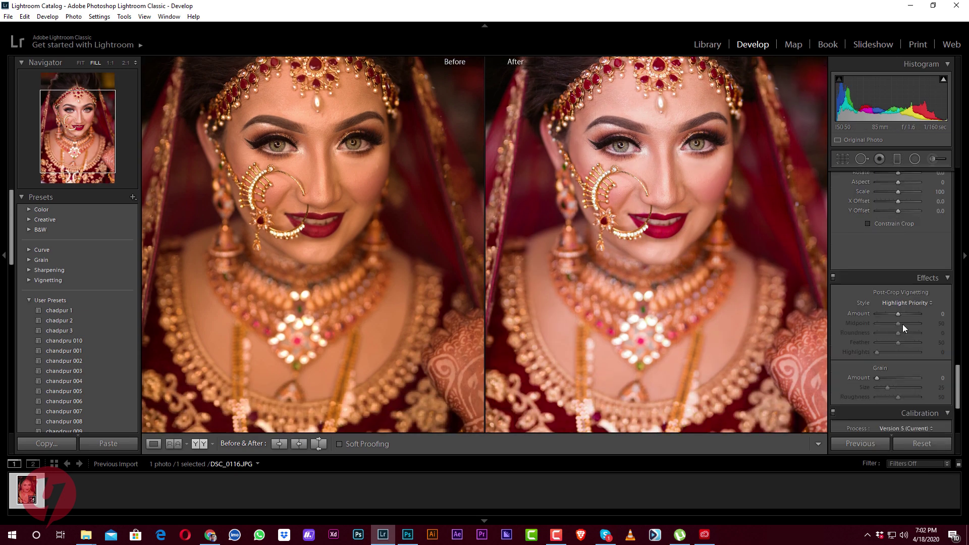
{"action": "left_click_drag", "start_coordinate": [895, 315], "coordinate": [893, 315]}
{"action": "scroll", "coordinate": [768, 97], "scroll_direction": "down", "scroll_amount": 2}
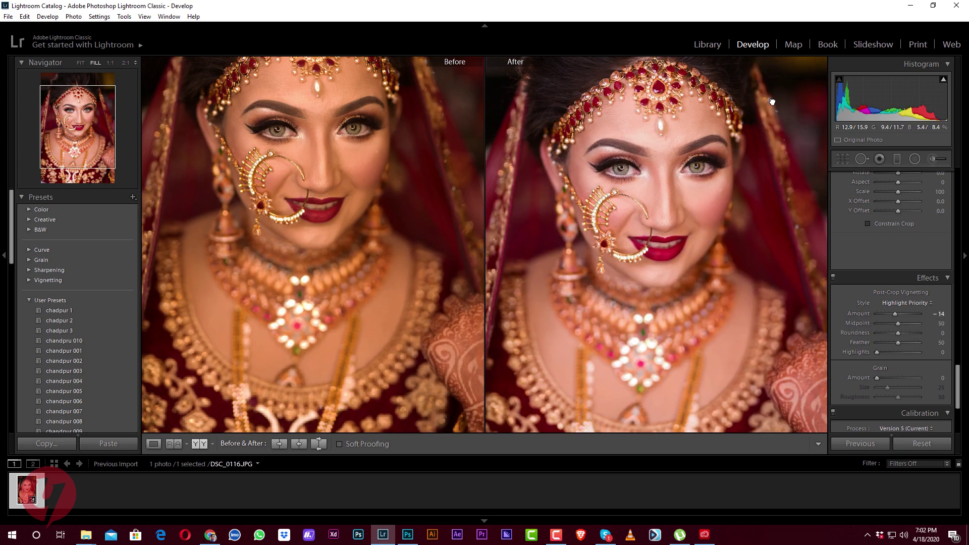
{"action": "scroll", "coordinate": [914, 390], "scroll_direction": "down", "scroll_amount": 3}
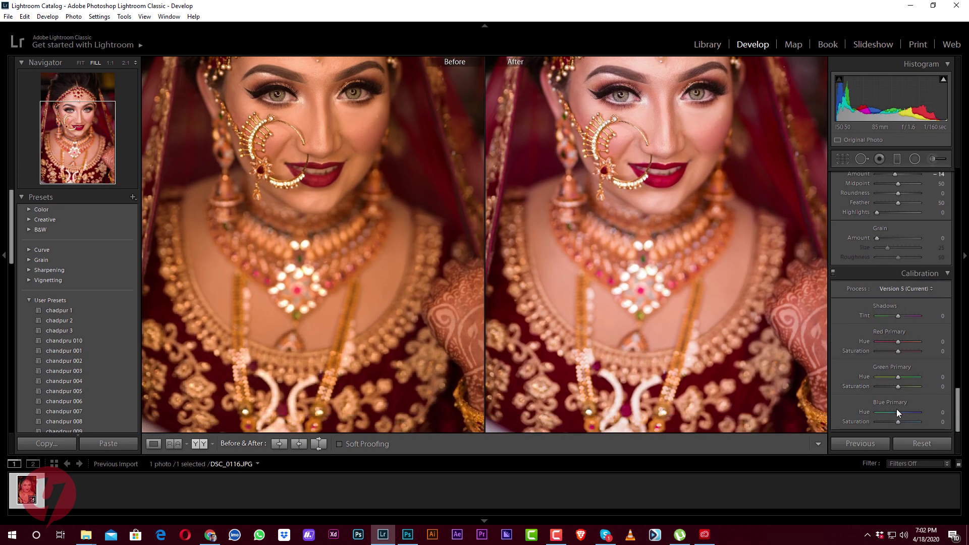
{"action": "left_click_drag", "start_coordinate": [898, 412], "coordinate": [896, 413]}
Inspect the face at 1:1 and return from before/after to a single view.
{"action": "left_click", "coordinate": [656, 243]}
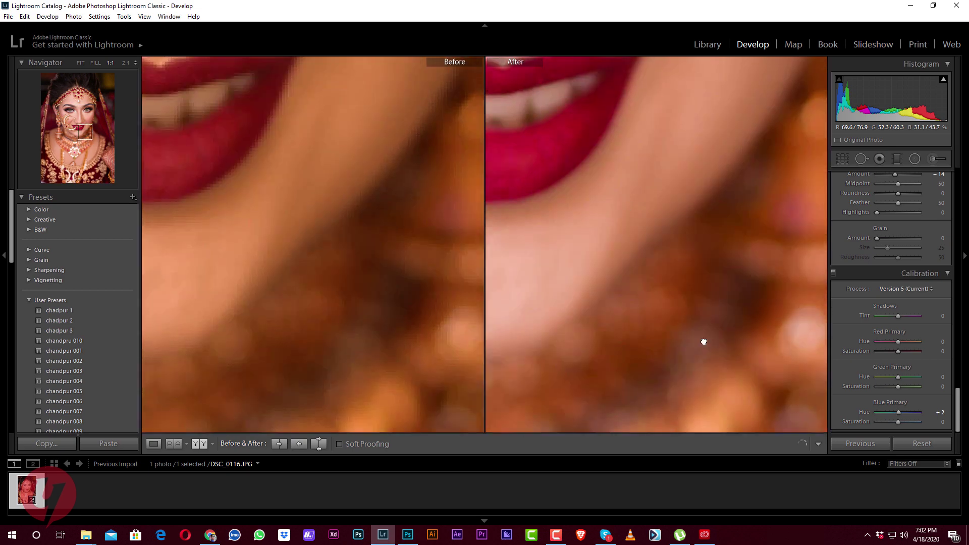
{"action": "left_click", "coordinate": [704, 340]}
{"action": "left_click", "coordinate": [659, 262]}
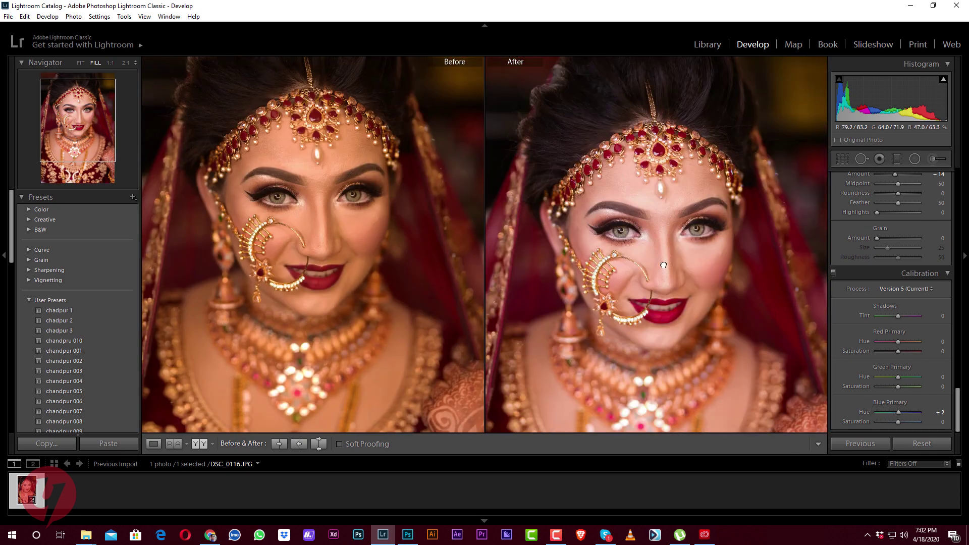
{"action": "left_click", "coordinate": [154, 444]}
Send a copy of the edited portrait to Photoshop 2020 via Edit In, choosing Edit a Copy.
{"action": "left_click", "coordinate": [546, 271]}
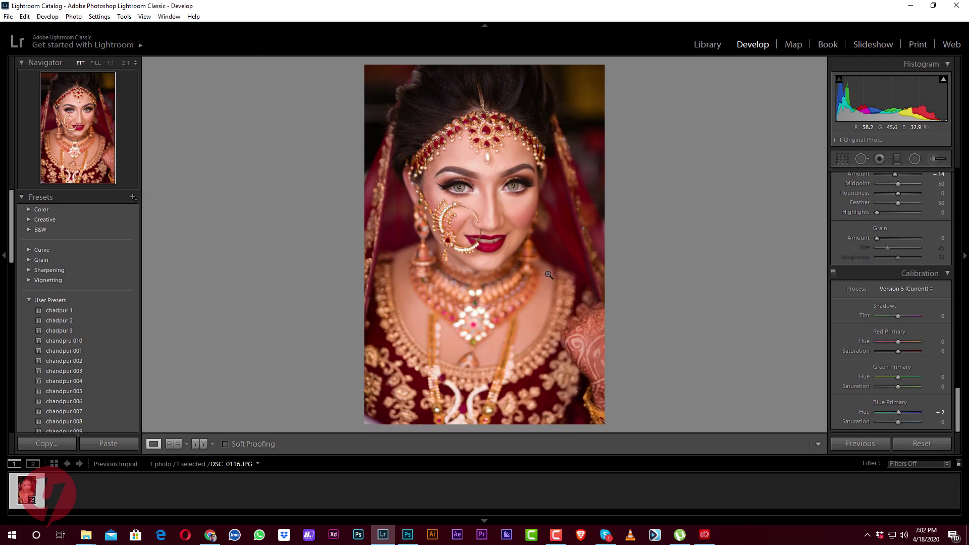
{"action": "right_click", "coordinate": [508, 177]}
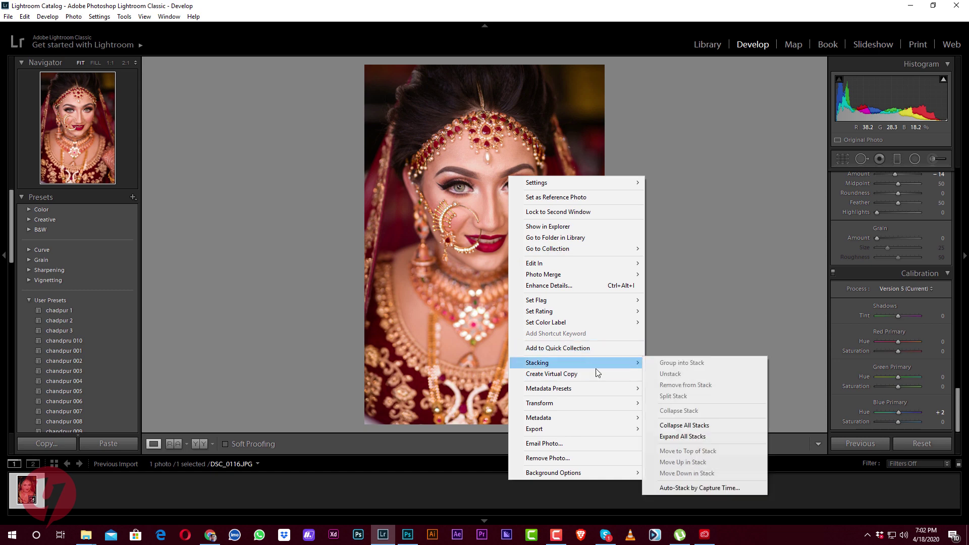
{"action": "mouse_move", "coordinate": [574, 263]}
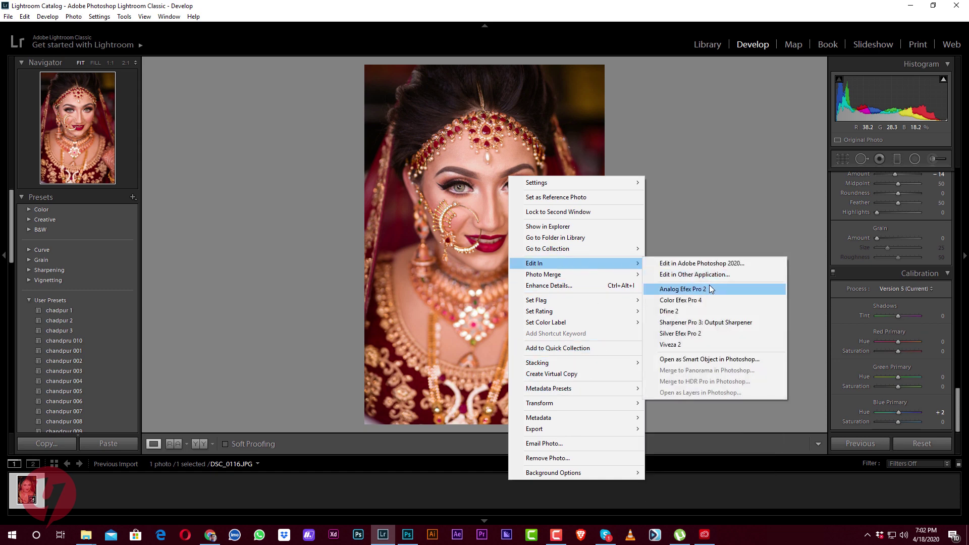
{"action": "left_click", "coordinate": [710, 263]}
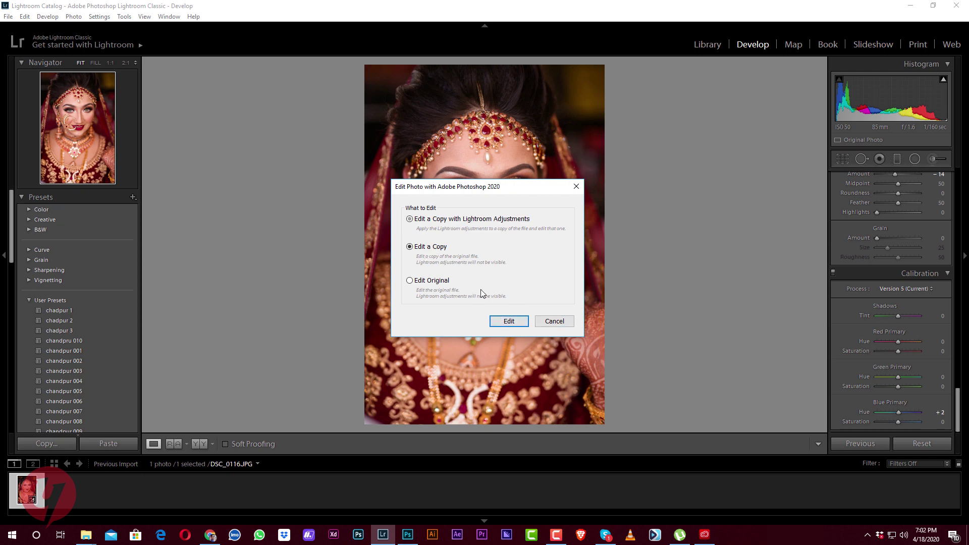
{"action": "left_click", "coordinate": [518, 321]}
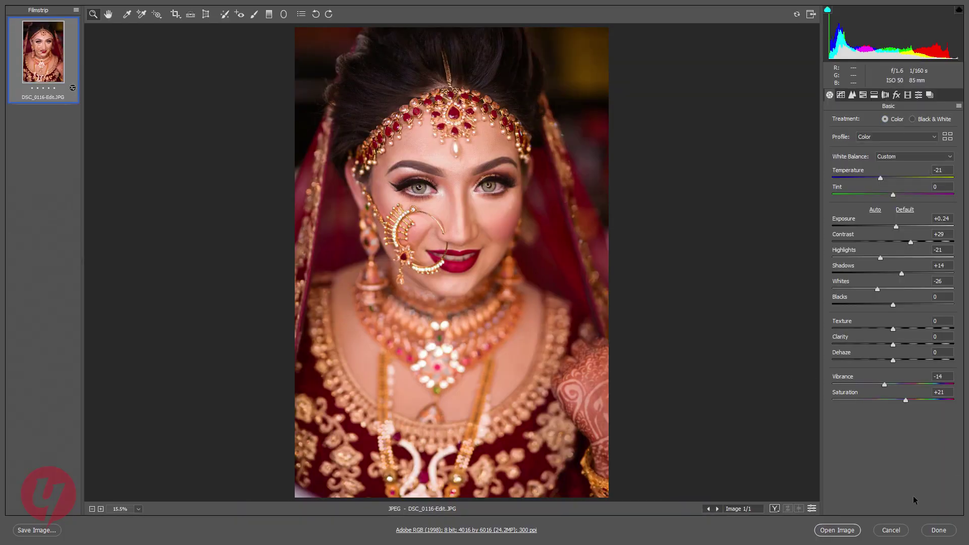
Zoom in to inspect the face and forehead jewellery, then fit the whole photo in view.
{"action": "left_click", "coordinate": [401, 151]}
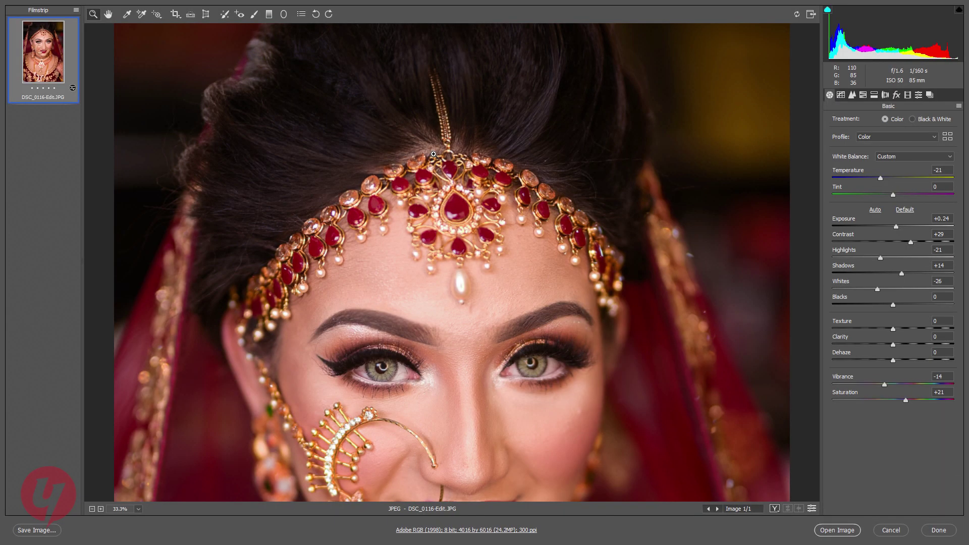
{"action": "left_click", "coordinate": [433, 153]}
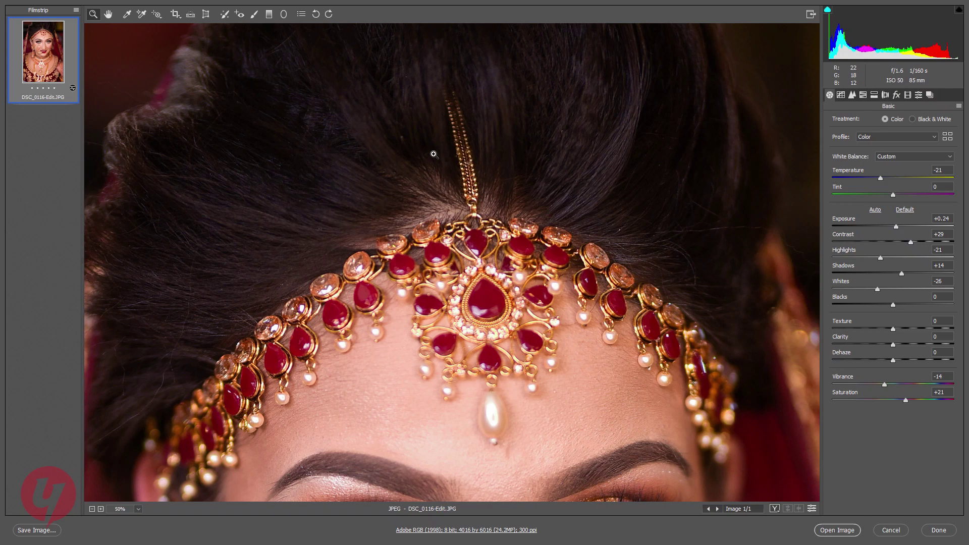
{"action": "left_click", "coordinate": [372, 162], "text": "alt"}
{"action": "left_click", "coordinate": [374, 164], "text": "alt"}
Try a graduated filter across the lower photo, reset its exposure, then delete it.
{"action": "left_click", "coordinate": [269, 13]}
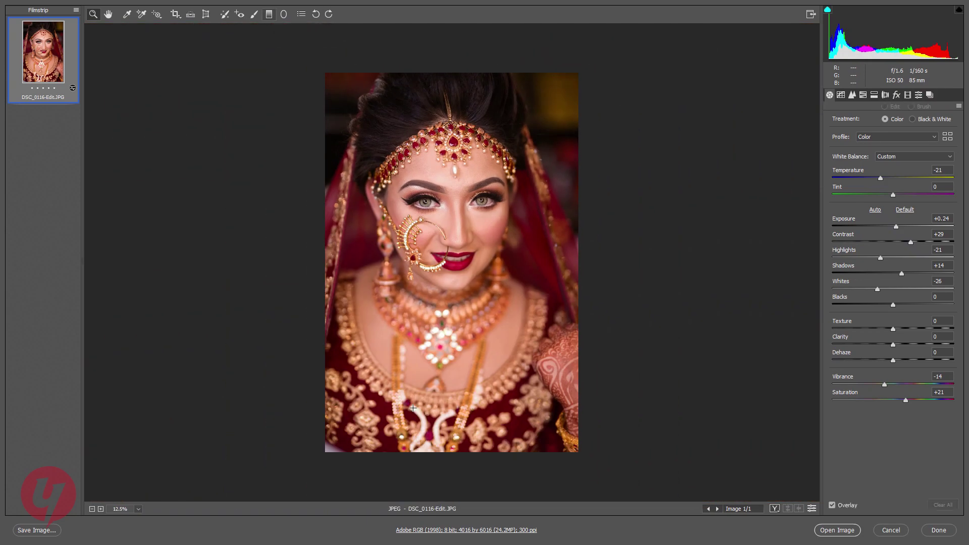
{"action": "left_click_drag", "start_coordinate": [308, 456], "coordinate": [402, 381]}
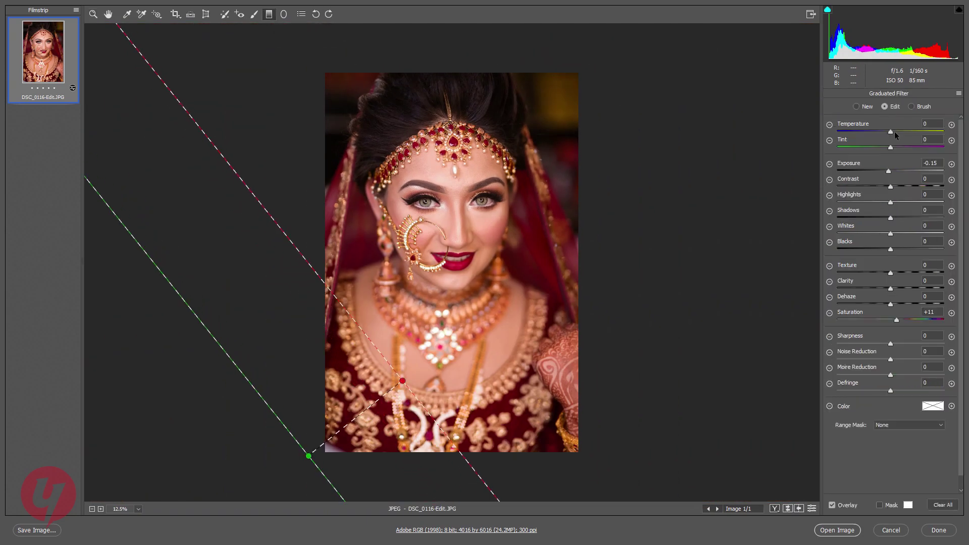
{"action": "double_click", "coordinate": [888, 171]}
{"action": "key", "text": "Return"}
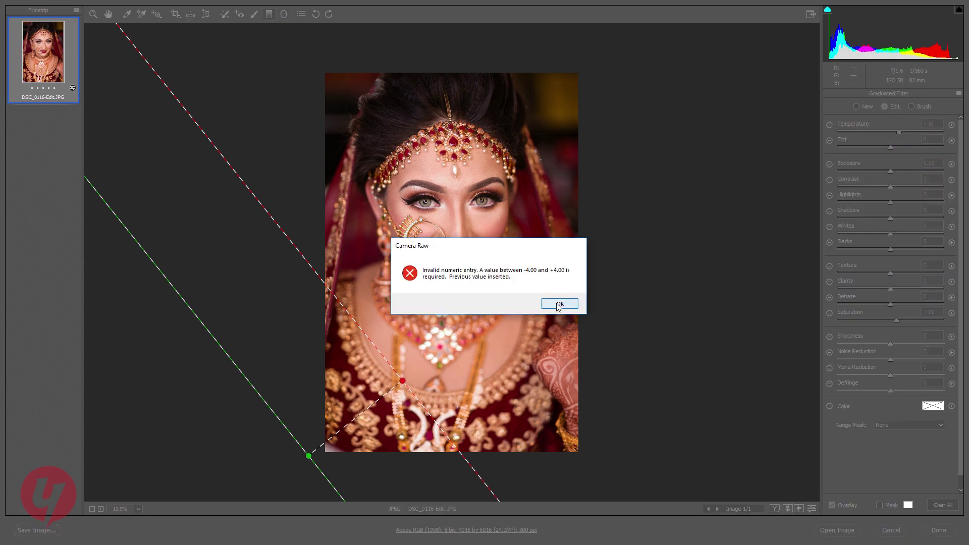
{"action": "left_click", "coordinate": [560, 306]}
{"action": "key", "text": "Delete"}
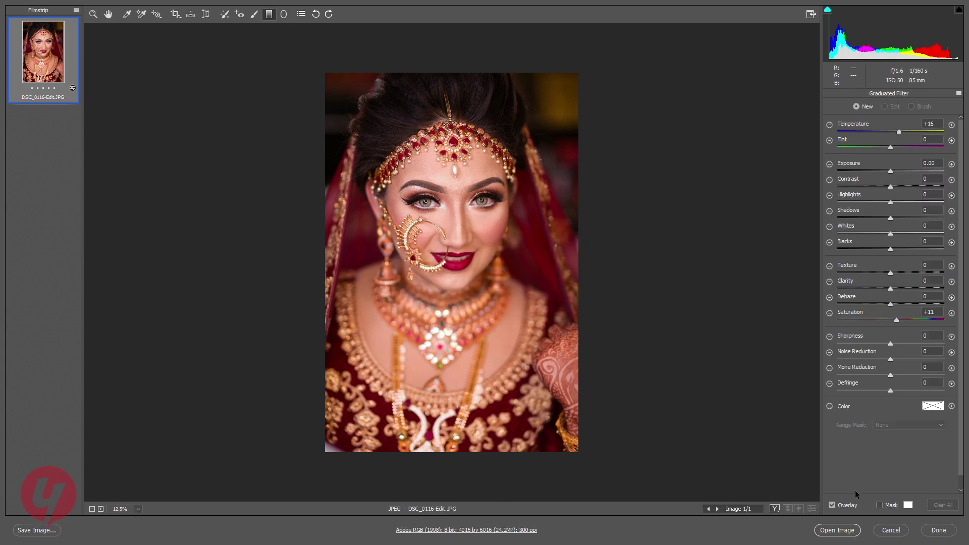
Open the corrected portrait in Photoshop and duplicate the Background layer with Ctrl+J.
{"action": "left_click", "coordinate": [839, 530]}
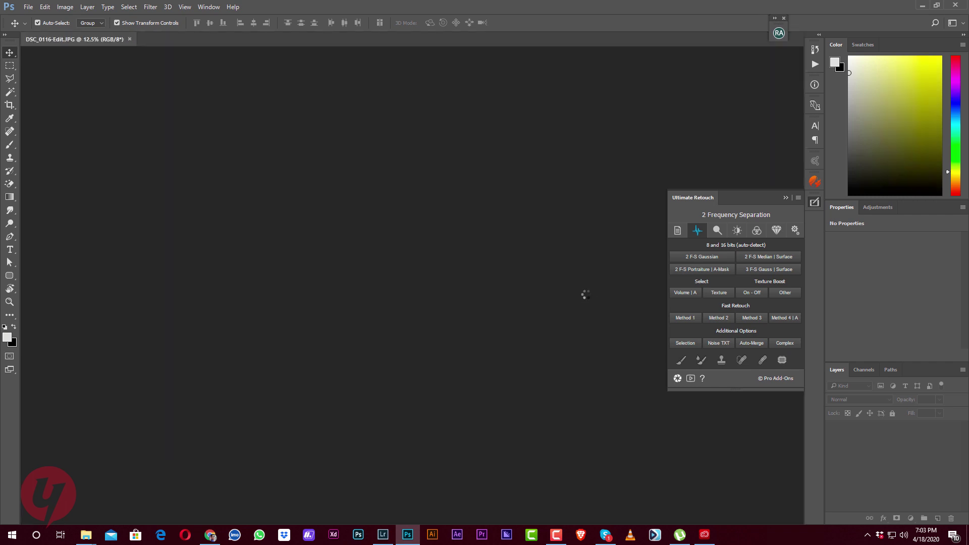
{"action": "left_click", "coordinate": [786, 198]}
{"action": "key", "text": "ctrl+plus"}
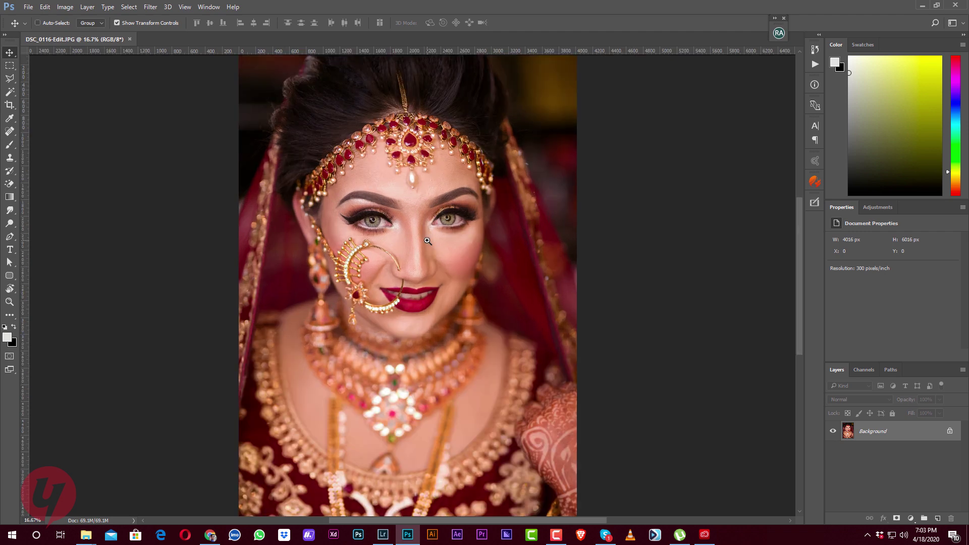
{"action": "key", "text": "ctrl+j"}
Start the Free Retouch Panel so it builds the Retouch layer group.
{"action": "left_click", "coordinate": [151, 7]}
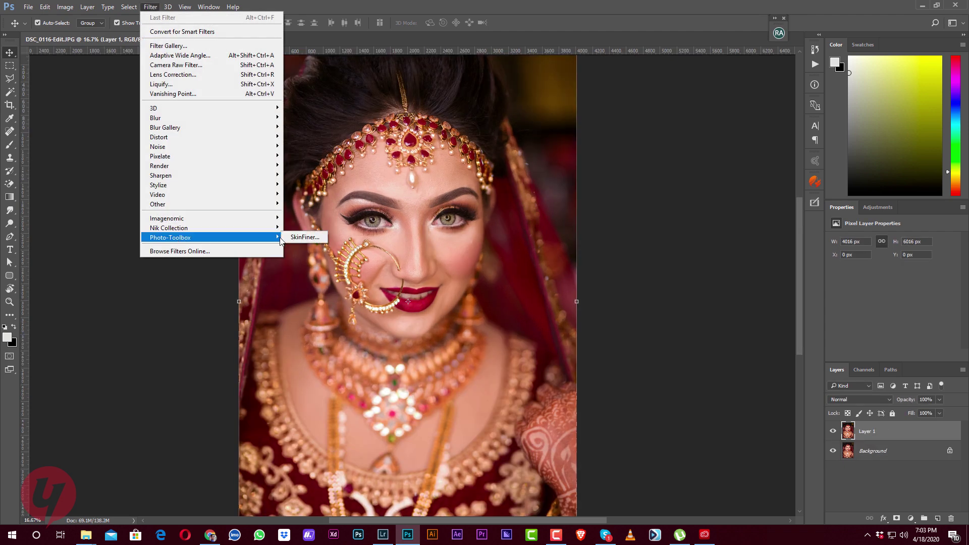
{"action": "left_click", "coordinate": [303, 238]}
{"action": "left_click", "coordinate": [813, 188]}
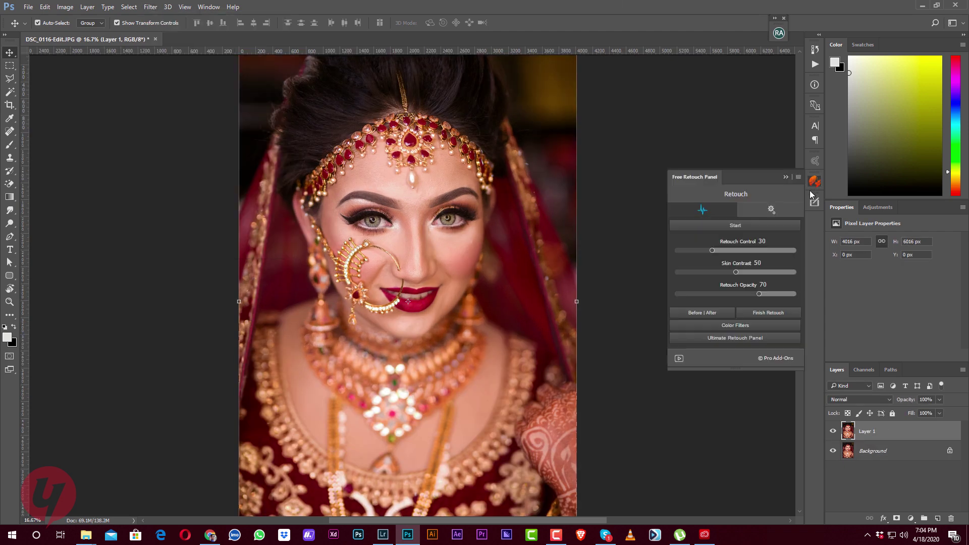
{"action": "left_click", "coordinate": [741, 226]}
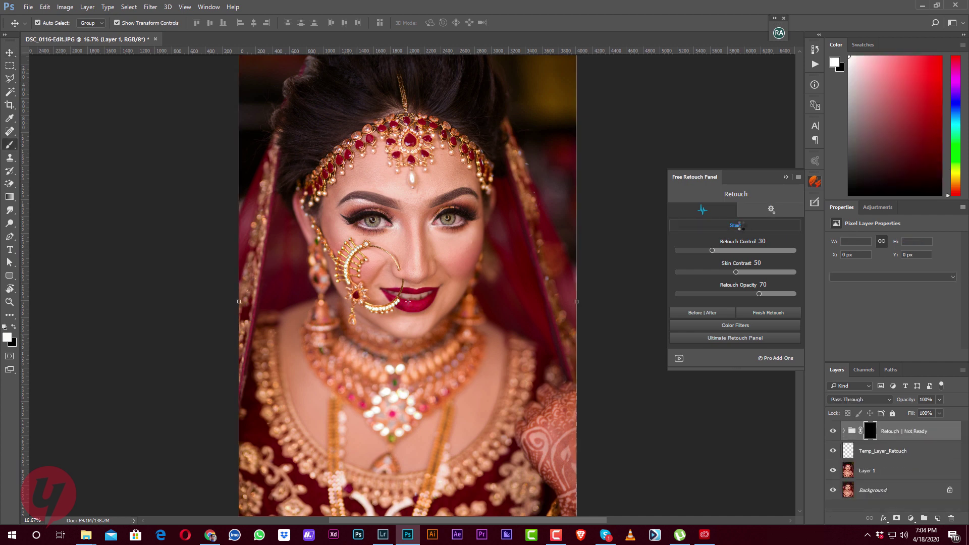
Zoom into the bride's face and pick a soft brush preset for painting the mask.
{"action": "left_click", "coordinate": [396, 195]}
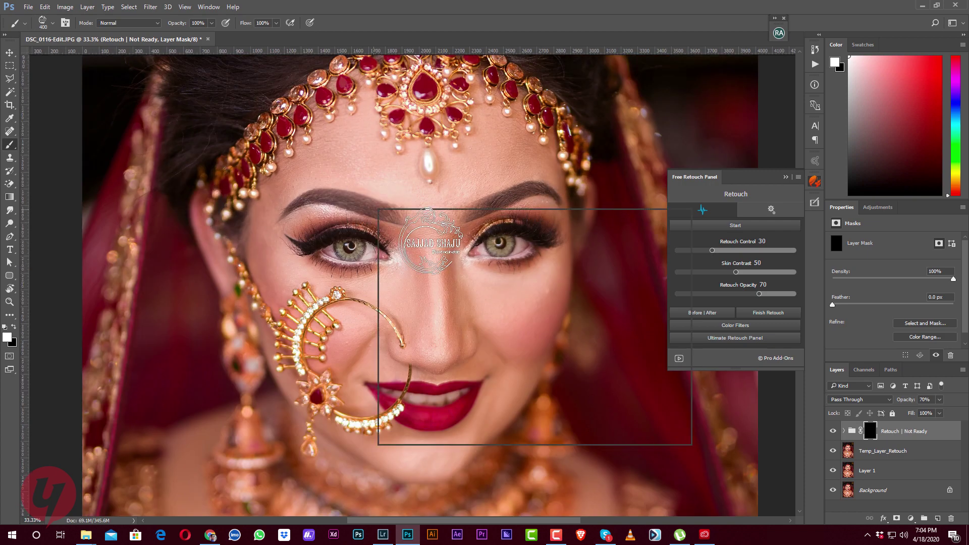
{"action": "right_click", "coordinate": [380, 210]}
{"action": "scroll", "coordinate": [488, 318], "scroll_direction": "up", "scroll_amount": 1}
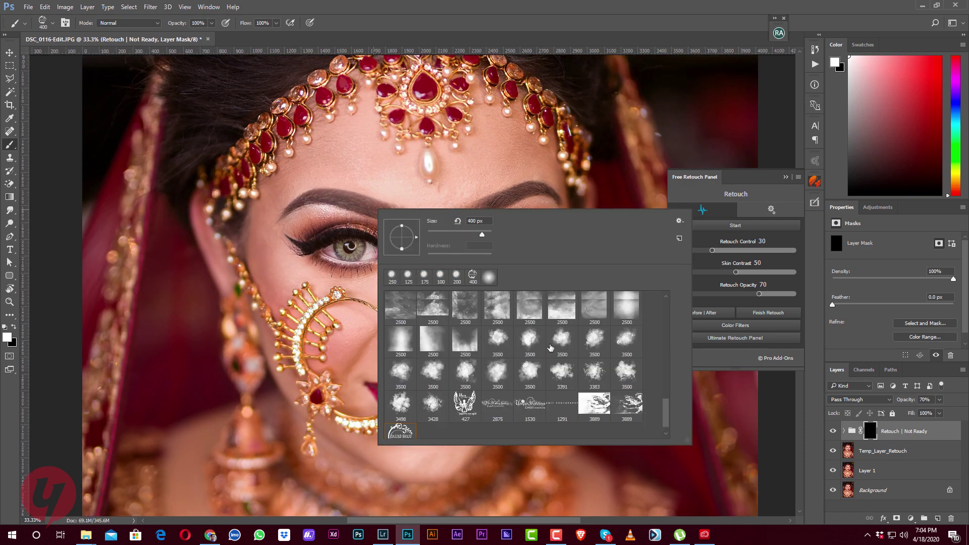
{"action": "scroll", "coordinate": [550, 347], "scroll_direction": "up", "scroll_amount": 5}
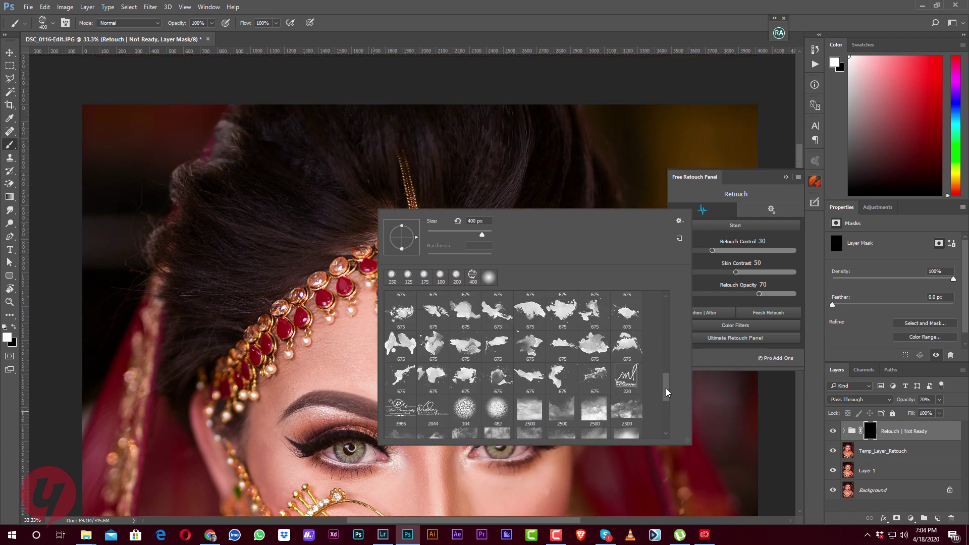
{"action": "left_click_drag", "start_coordinate": [665, 389], "coordinate": [662, 323]}
{"action": "key", "text": "Return"}
{"action": "left_click_drag", "start_coordinate": [421, 412], "coordinate": [421, 287]}
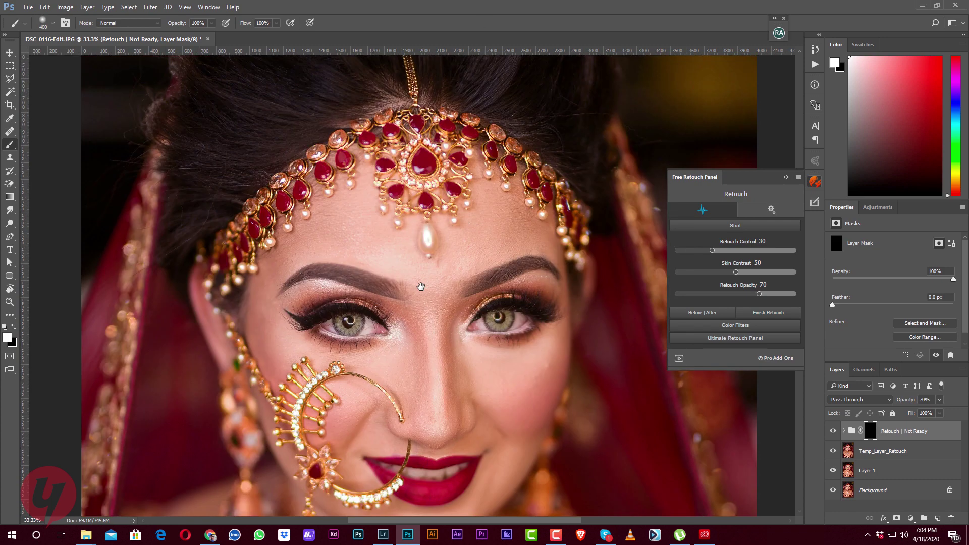
Paint smoothing over the forehead, cheeks, nose and neck, resizing the brush between 250 and 400.
{"action": "key", "text": "bracketleft"}
{"action": "key", "text": "bracketleft"}
{"action": "left_click_drag", "start_coordinate": [311, 250], "coordinate": [498, 245]}
{"action": "left_click_drag", "start_coordinate": [447, 309], "coordinate": [413, 362]}
{"action": "key", "text": "bracketleft"}
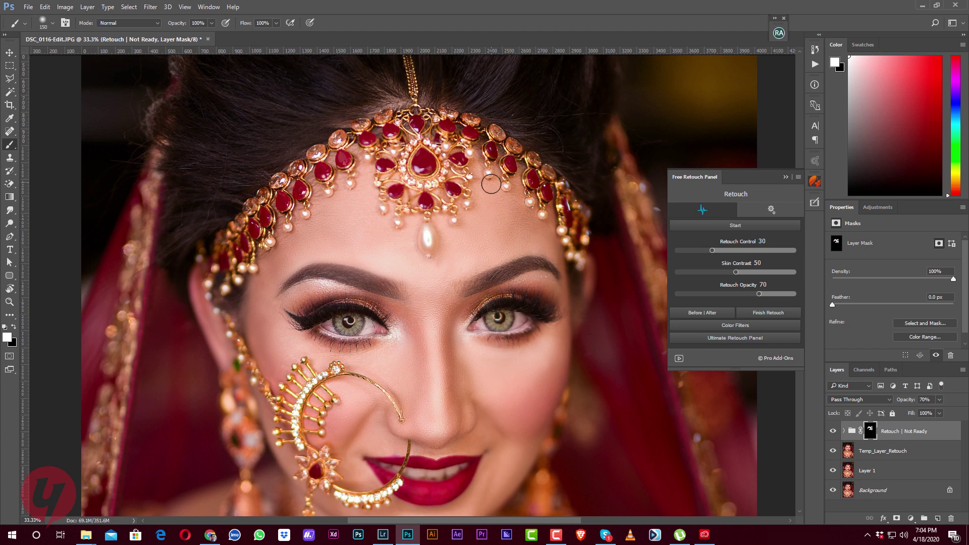
{"action": "left_click_drag", "start_coordinate": [408, 362], "coordinate": [392, 222]}
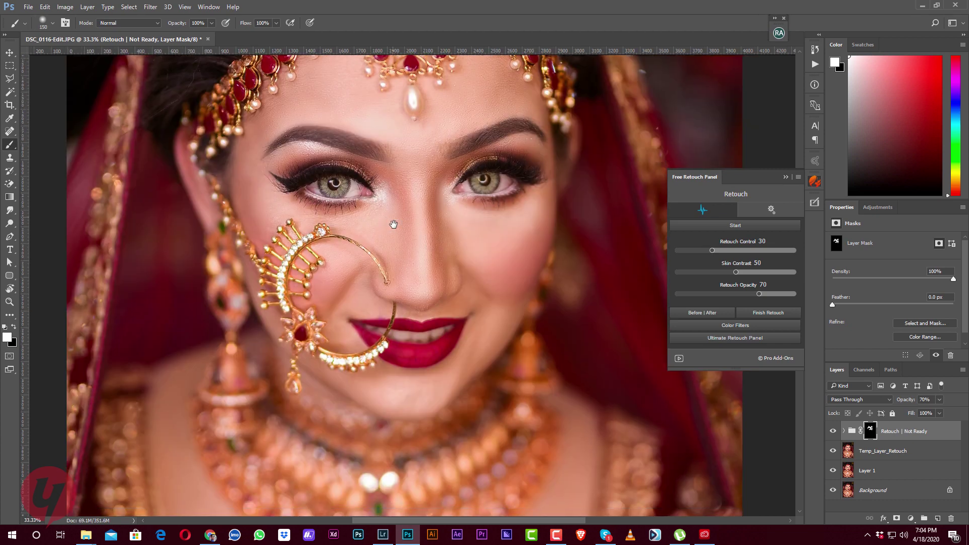
{"action": "key", "text": "bracketright"}
{"action": "key", "text": "bracketright"}
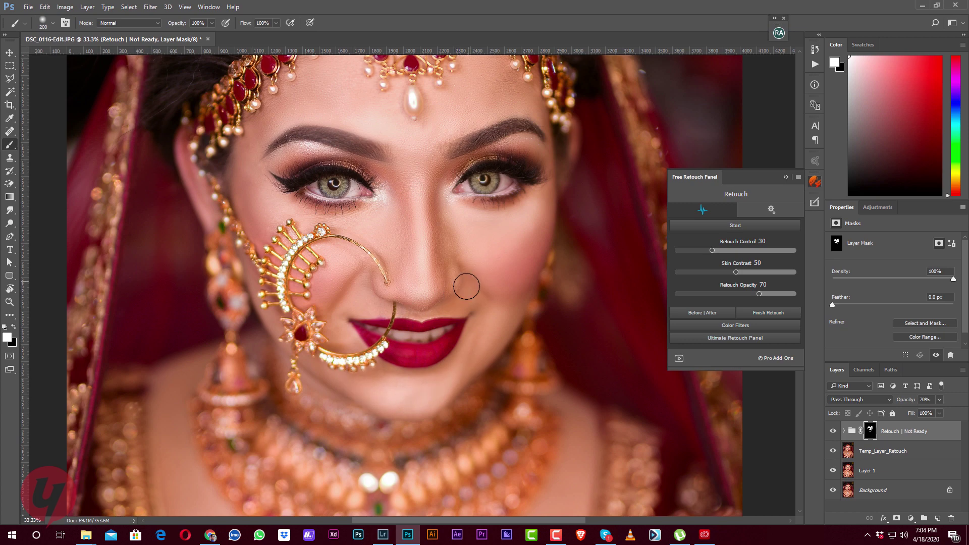
{"action": "key", "text": "bracketright"}
{"action": "key", "text": "bracketright"}
{"action": "left_click_drag", "start_coordinate": [258, 446], "coordinate": [248, 239]}
{"action": "key", "text": "bracketright"}
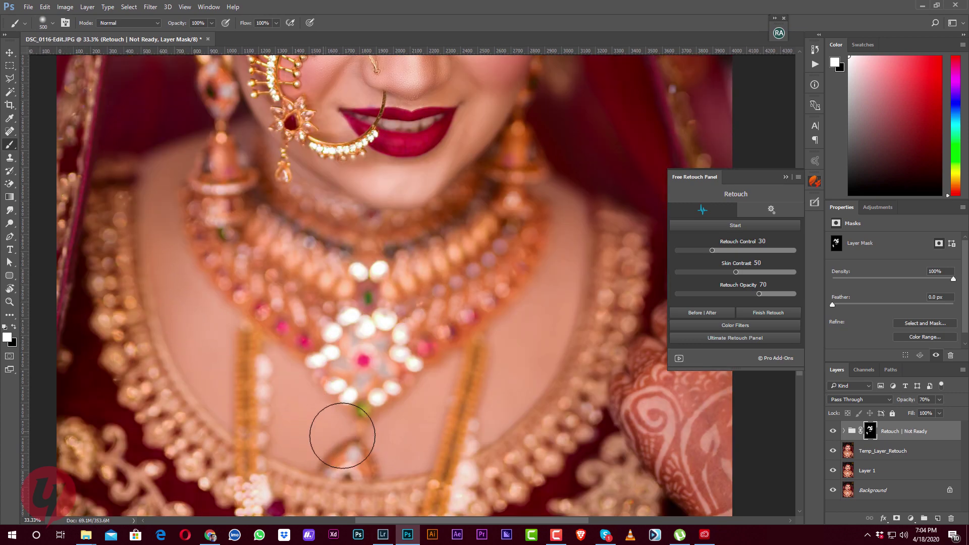
{"action": "key", "text": "ctrl+minus"}
{"action": "key", "text": "ctrl+minus"}
Stamp all visible layers into a new merged layer with Ctrl+Alt+Shift+E.
{"action": "key", "text": "ctrl+plus"}
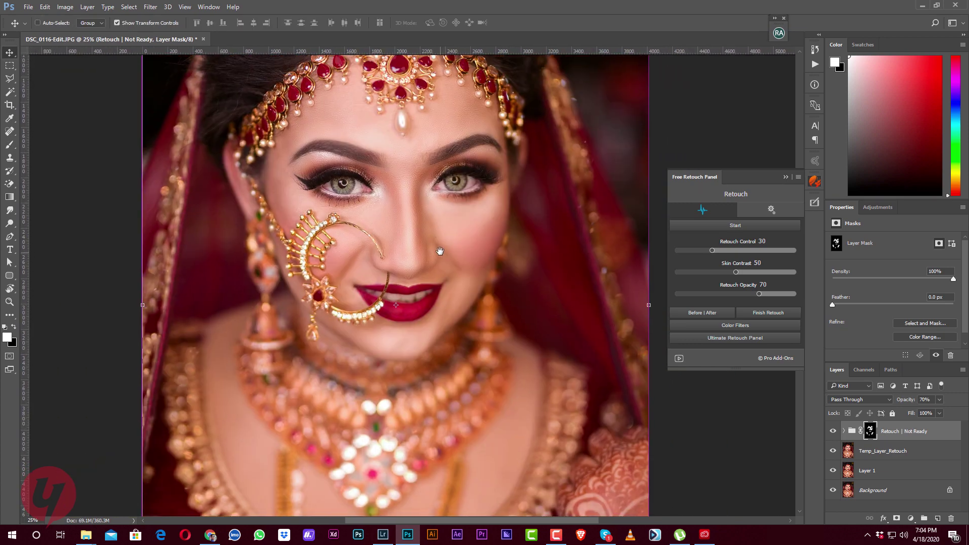
{"action": "key", "text": "ctrl+shift+alt+e"}
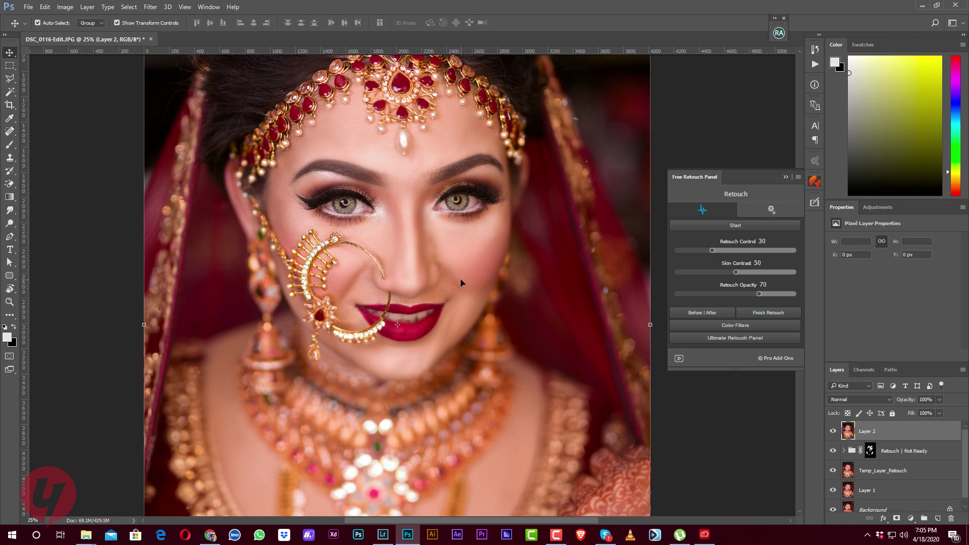
{"action": "key", "text": "ctrl+plus"}
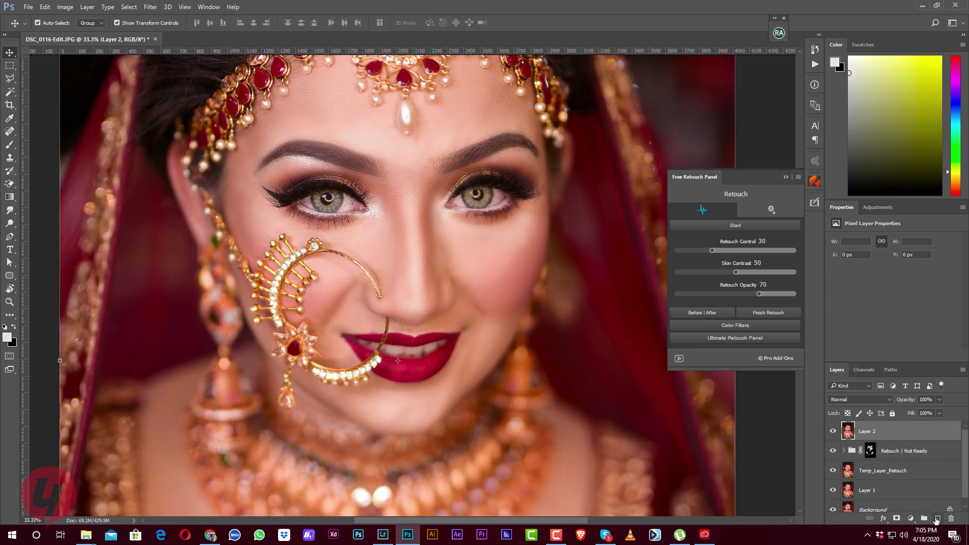
{"action": "left_click", "coordinate": [938, 519]}
{"action": "key", "text": "ctrl+z"}
Add a Black & White adjustment layer with Reds darkened to -121.
{"action": "left_click", "coordinate": [911, 518]}
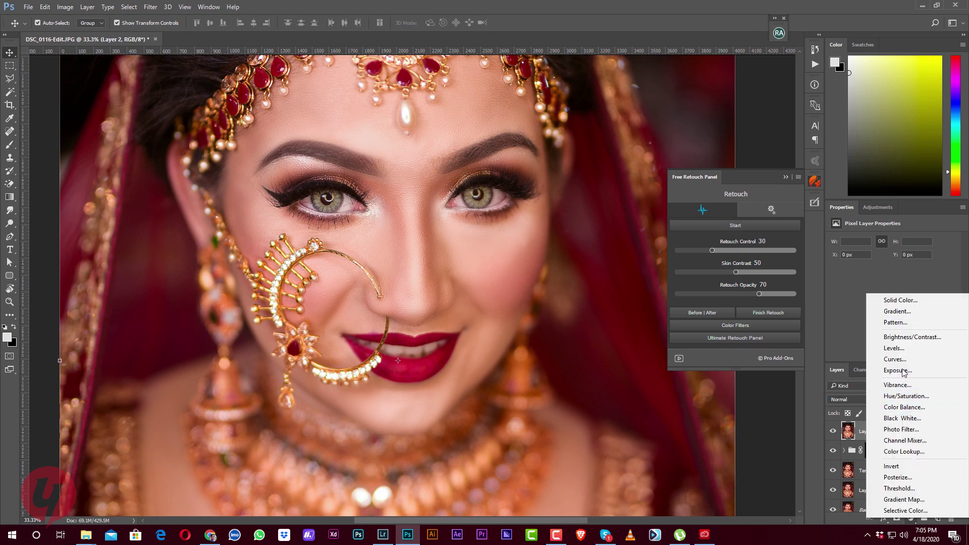
{"action": "left_click", "coordinate": [901, 407]}
{"action": "key", "text": "ctrl+z"}
{"action": "left_click", "coordinate": [911, 518]}
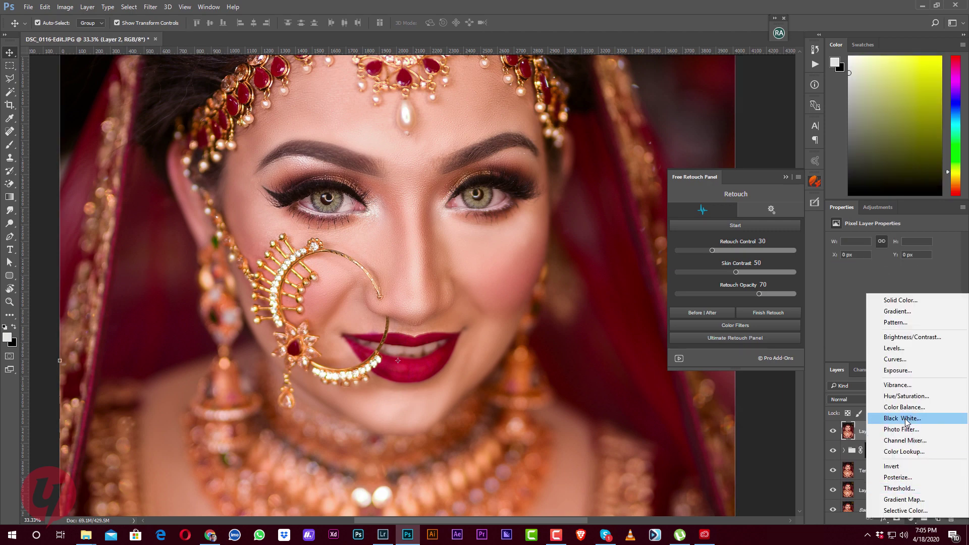
{"action": "left_click", "coordinate": [904, 420]}
{"action": "left_click_drag", "start_coordinate": [883, 273], "coordinate": [853, 276]}
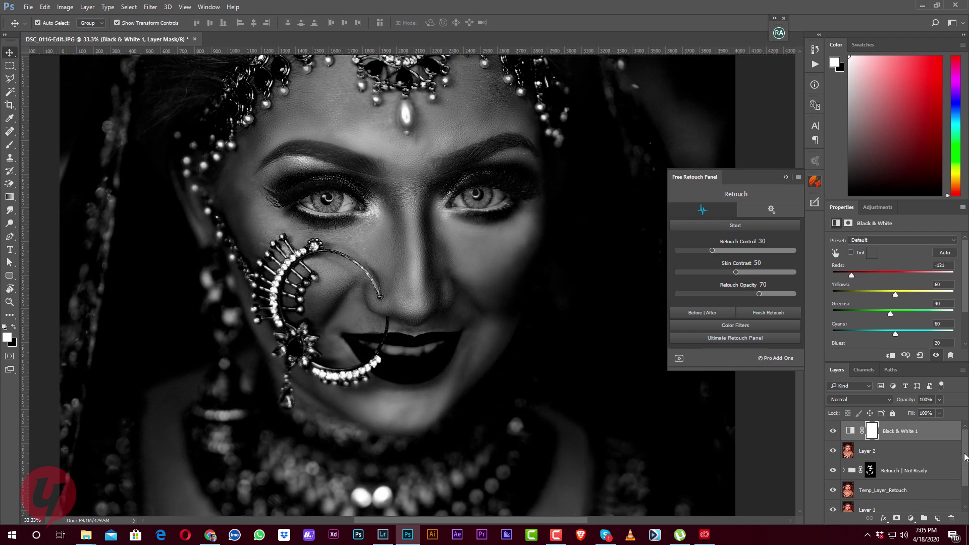
{"action": "left_click", "coordinate": [894, 448]}
Add a new layer above Layer 2 and fill it with 50% Gray.
{"action": "left_click", "coordinate": [937, 519]}
{"action": "left_click", "coordinate": [65, 6]}
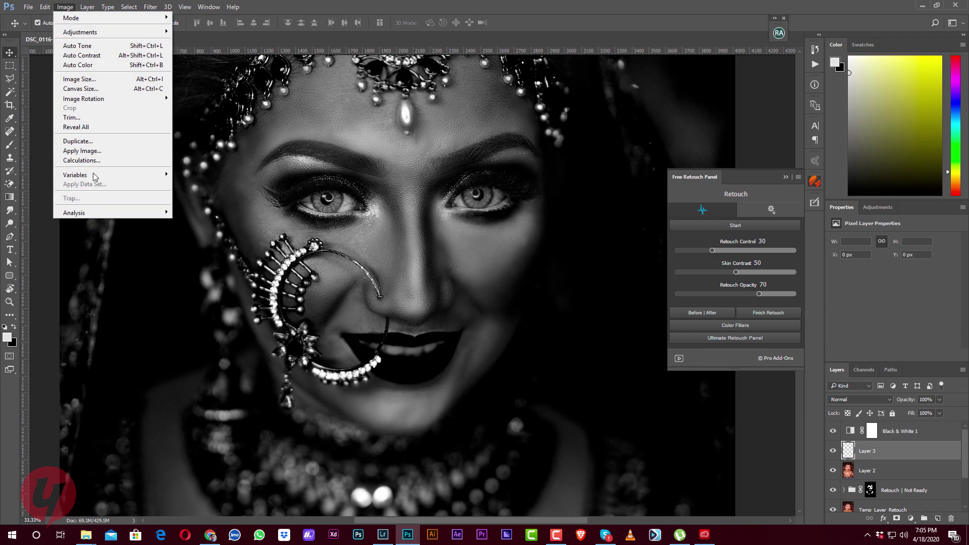
{"action": "left_click", "coordinate": [52, 160]}
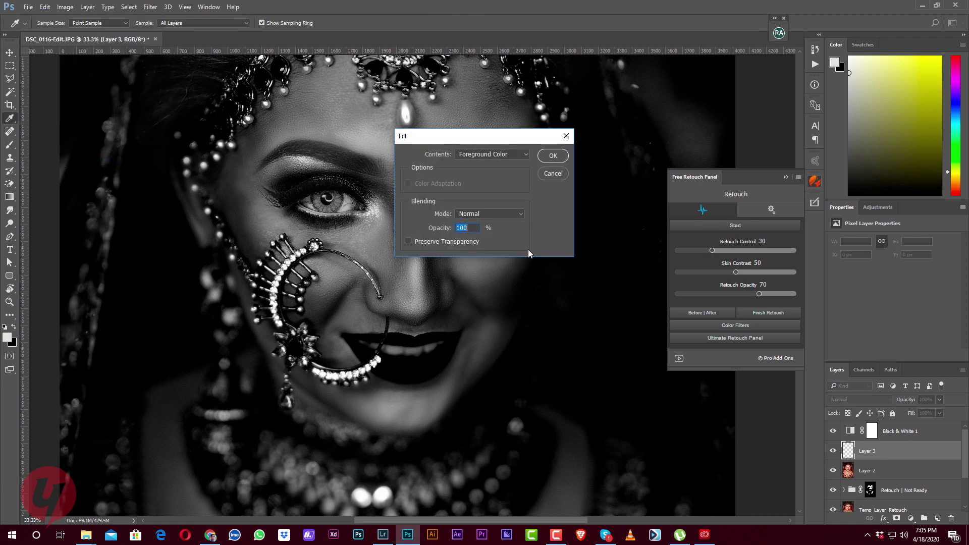
{"action": "left_click", "coordinate": [519, 154]}
{"action": "left_click", "coordinate": [470, 227]}
{"action": "left_click", "coordinate": [553, 156]}
Blend the gray Layer 3 in Soft Light mode and select the Dodge Tool.
{"action": "key", "text": "v"}
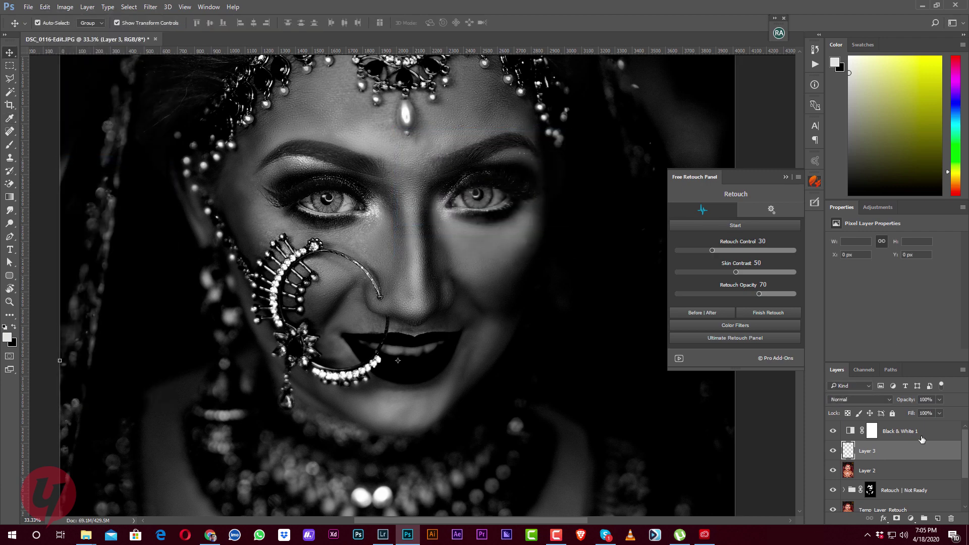
{"action": "left_click", "coordinate": [858, 400]}
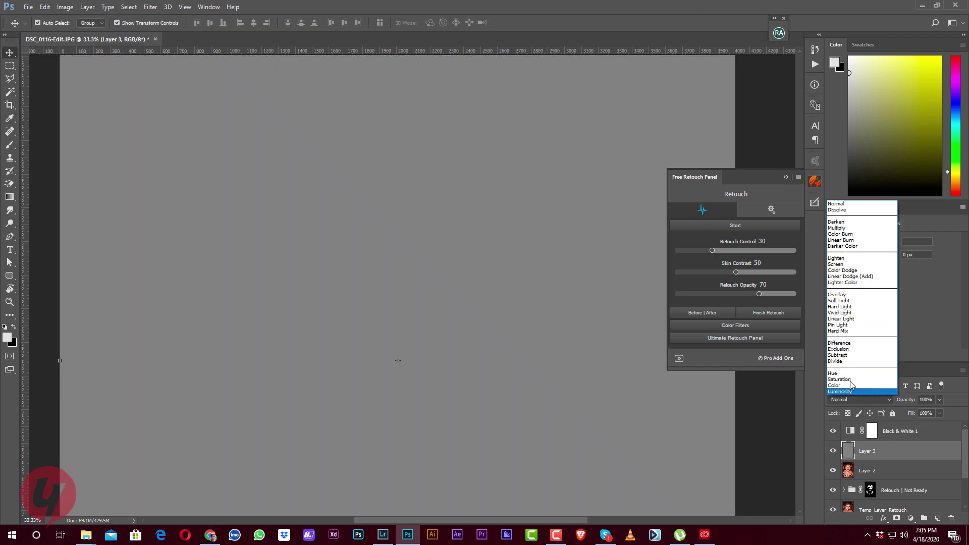
{"action": "left_click", "coordinate": [839, 300]}
{"action": "left_click", "coordinate": [9, 224]}
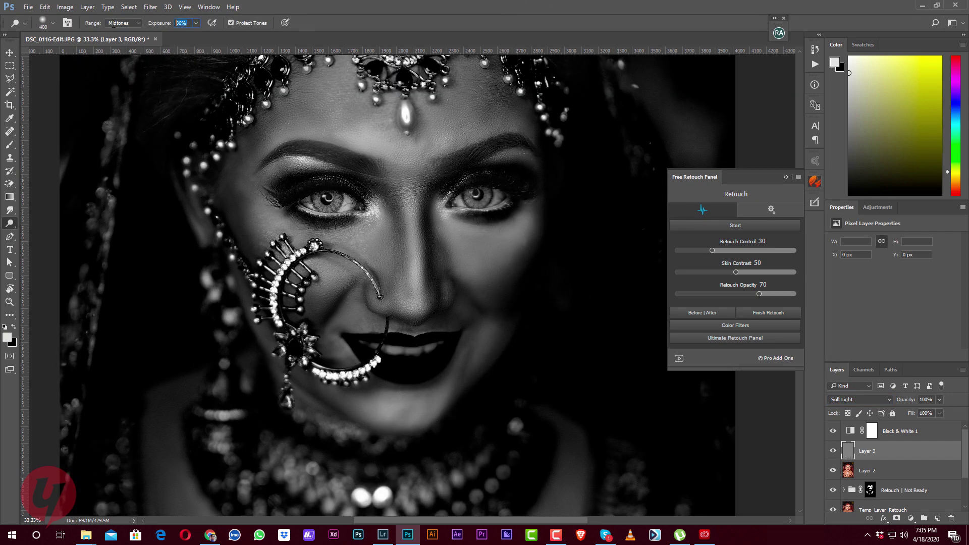
Zoom in and paint Dodge strokes on Layer 3 to lighten the cheek beside the nose.
{"action": "left_click", "coordinate": [349, 144], "text": "ctrl"}
{"action": "key", "text": "bracketleft"}
{"action": "key", "text": "bracketleft"}
{"action": "key", "text": "bracketleft"}
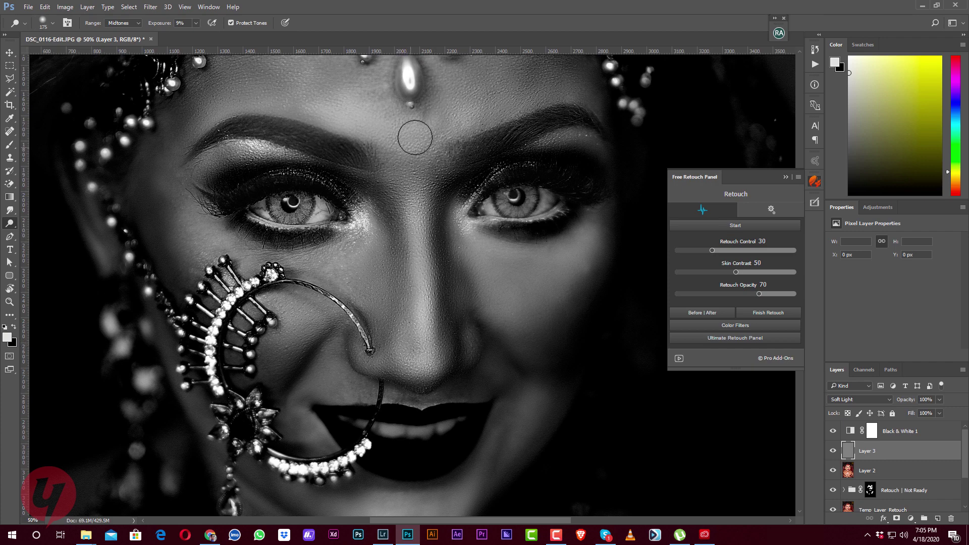
{"action": "scroll", "coordinate": [487, 112], "scroll_direction": "up", "scroll_amount": 3}
{"action": "key", "text": "bracketright"}
{"action": "key", "text": "bracketright"}
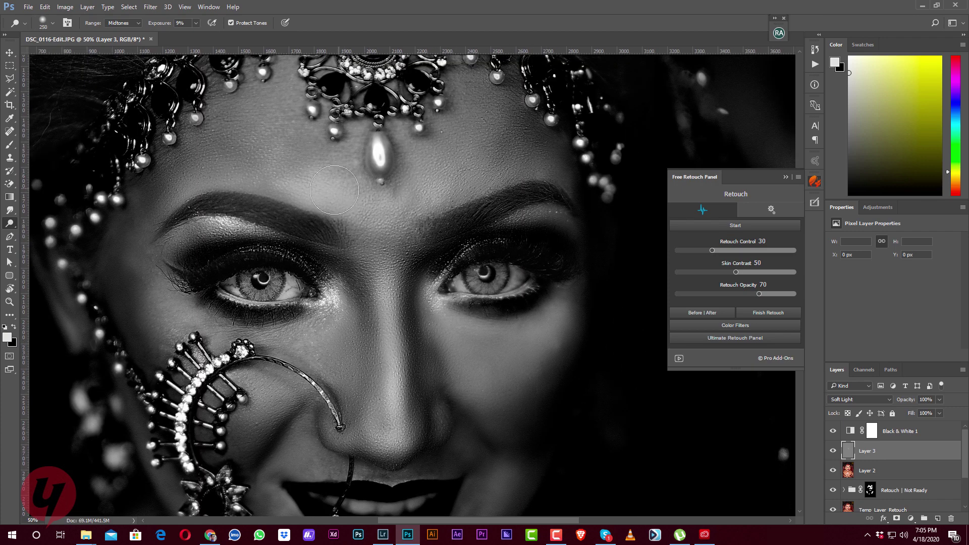
{"action": "scroll", "coordinate": [484, 303], "scroll_direction": "down", "scroll_amount": 3}
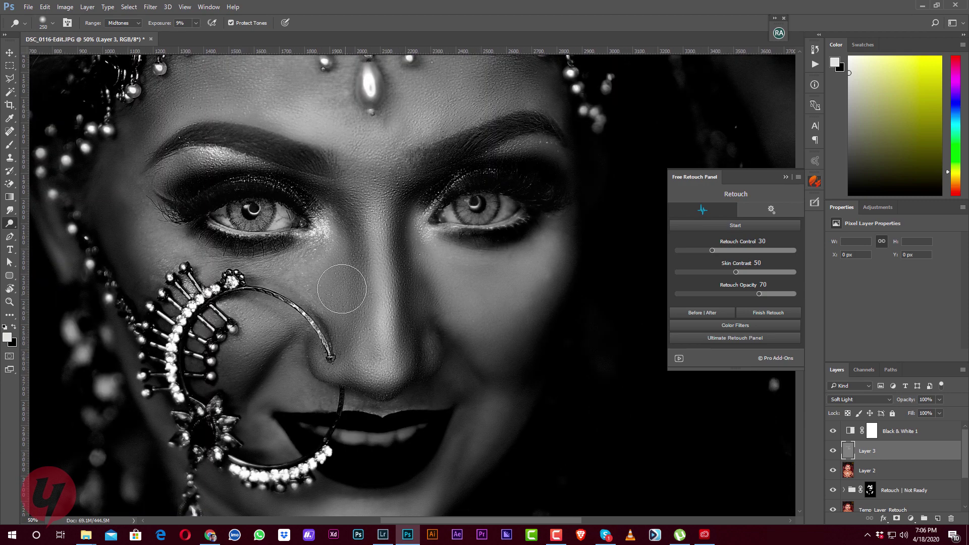
{"action": "left_click_drag", "start_coordinate": [157, 251], "coordinate": [307, 286]}
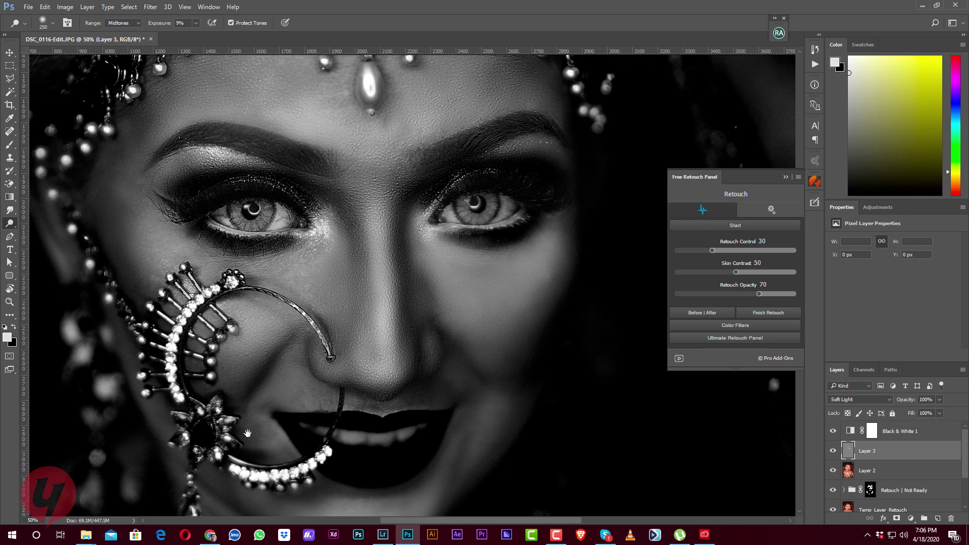
{"action": "scroll", "coordinate": [131, 227], "scroll_direction": "down", "scroll_amount": 3}
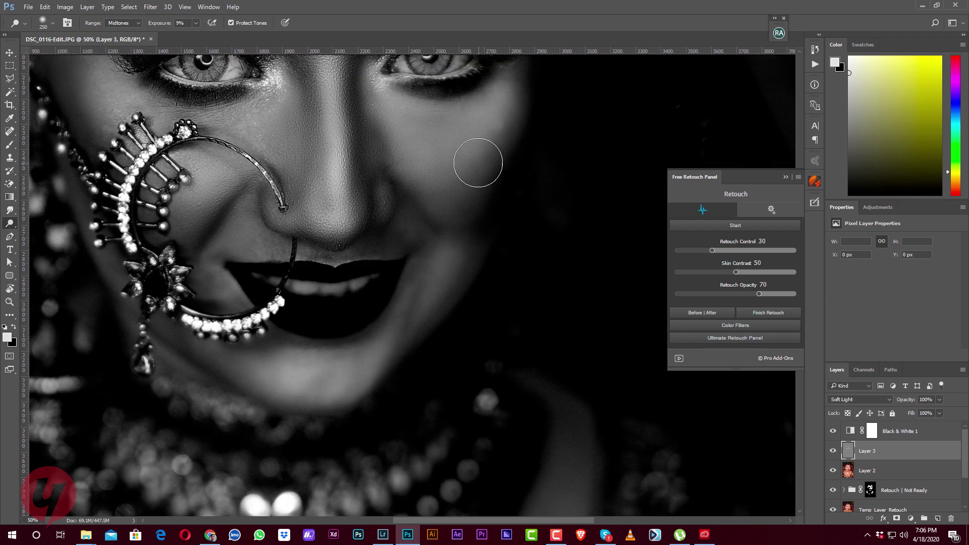
{"action": "left_click_drag", "start_coordinate": [151, 161], "coordinate": [283, 298]}
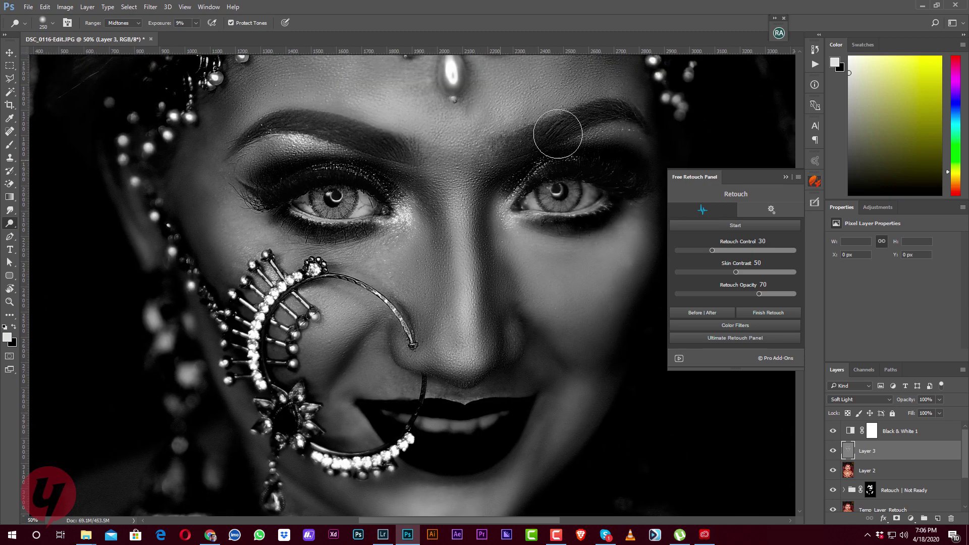
{"action": "right_click", "coordinate": [10, 223]}
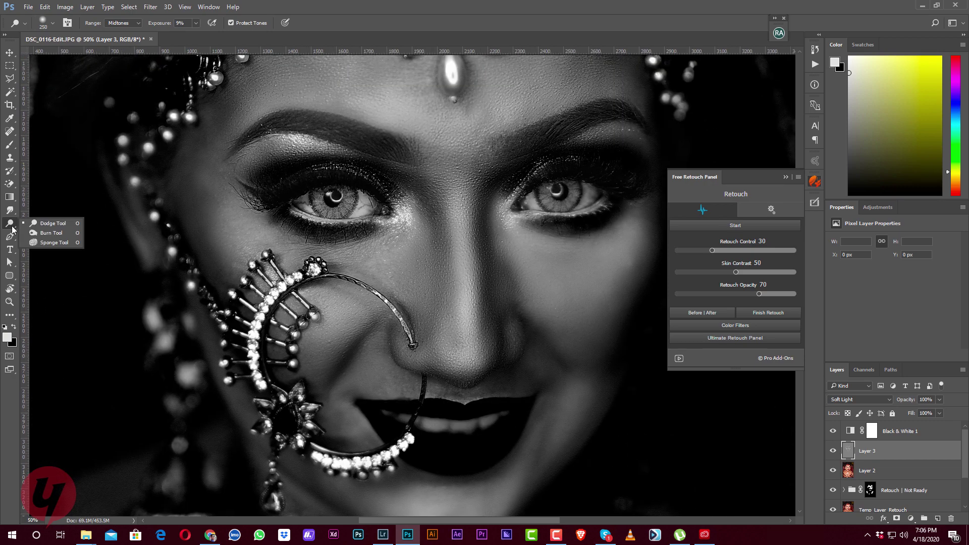
Switch to the Burn Tool with a smaller brush and darken patches across the face and forehead.
{"action": "left_click", "coordinate": [46, 234]}
{"action": "key", "text": "bracketleft"}
{"action": "key", "text": "bracketleft"}
{"action": "key", "text": "bracketleft"}
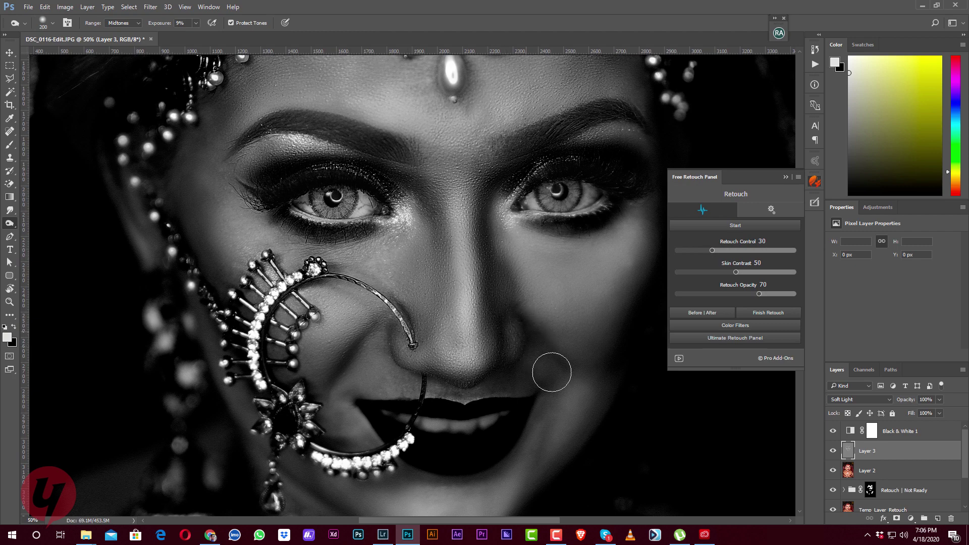
{"action": "key", "text": "bracketleft"}
{"action": "key", "text": "bracketleft"}
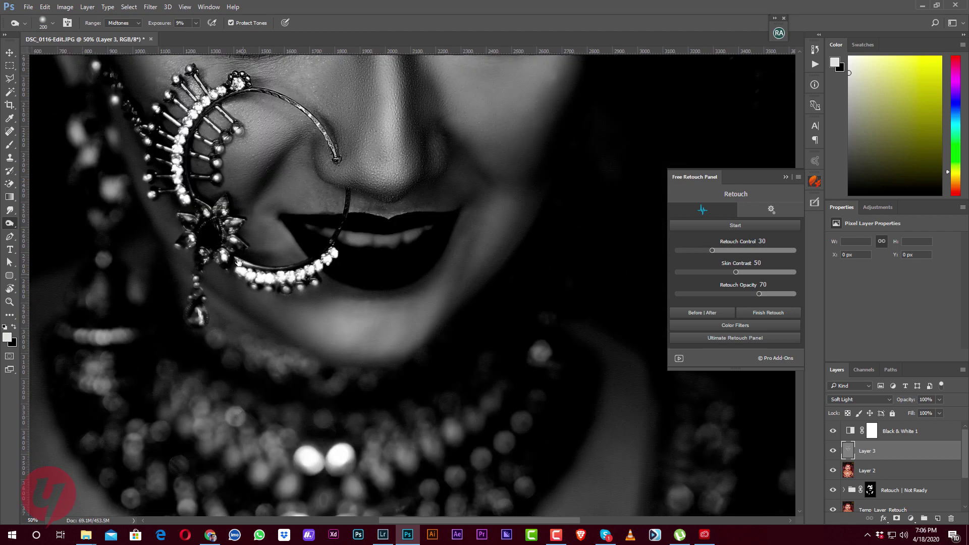
{"action": "left_click_drag", "start_coordinate": [326, 469], "coordinate": [245, 273]}
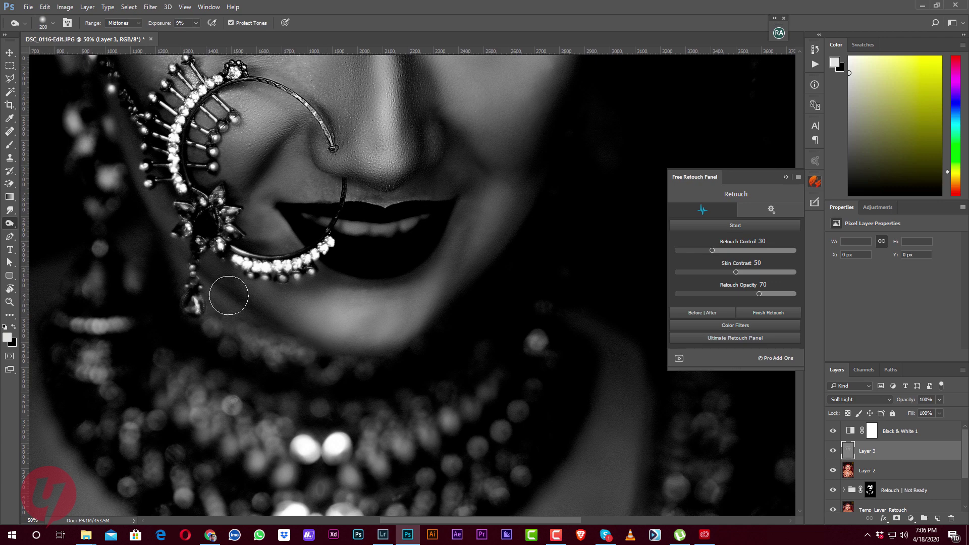
{"action": "scroll", "coordinate": [374, 205], "scroll_direction": "up", "scroll_amount": 5}
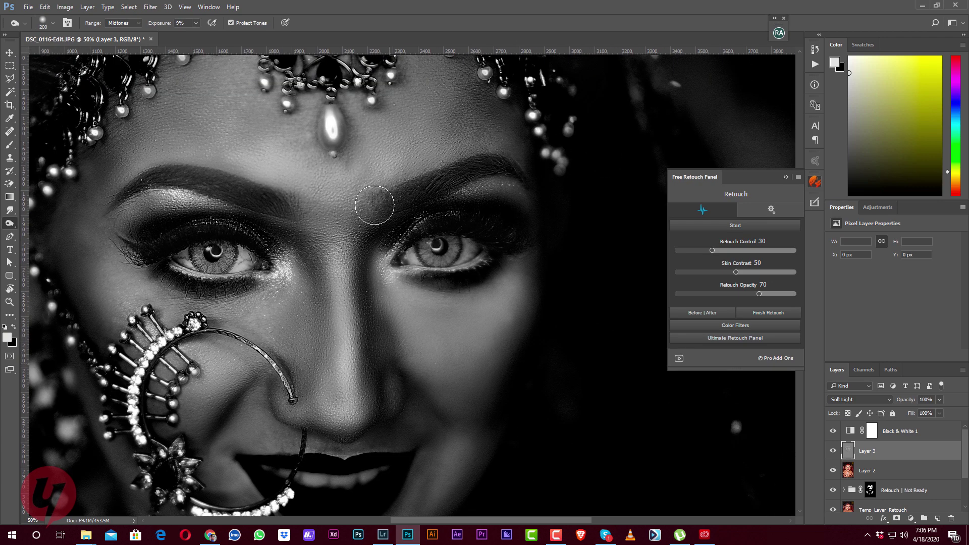
{"action": "left_click_drag", "start_coordinate": [284, 84], "coordinate": [290, 179]}
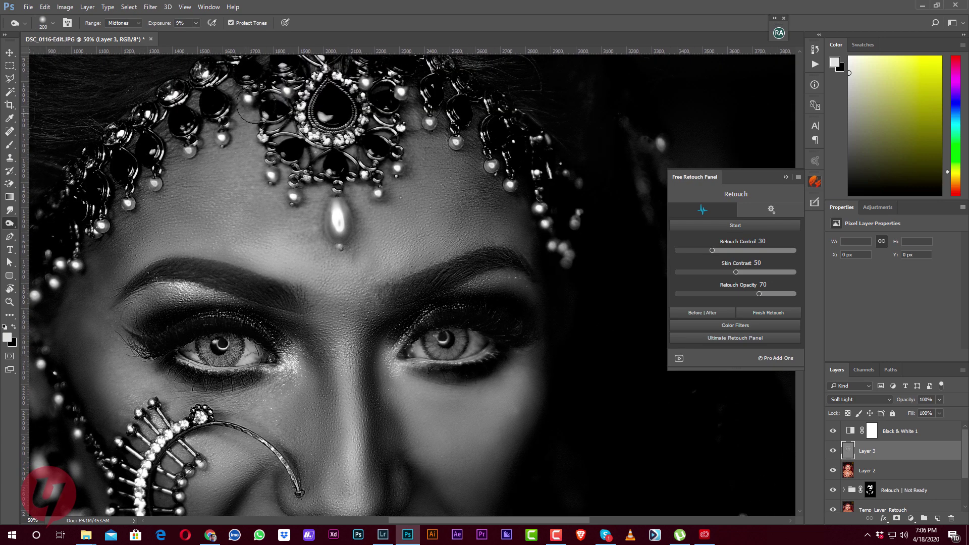
{"action": "left_click_drag", "start_coordinate": [375, 282], "coordinate": [324, 210]}
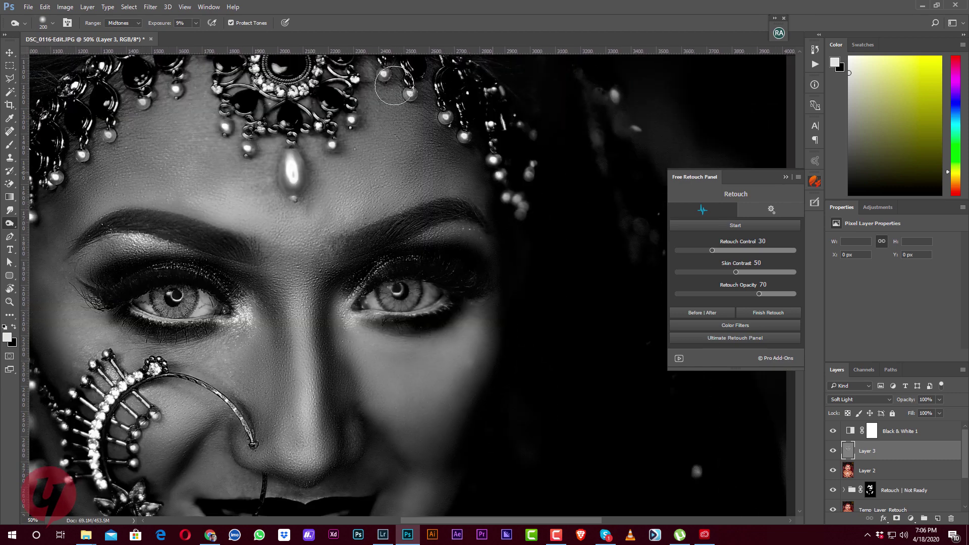
{"action": "scroll", "coordinate": [256, 121], "scroll_direction": "left", "scroll_amount": 3}
{"action": "scroll", "coordinate": [371, 208], "scroll_direction": "down", "scroll_amount": 3}
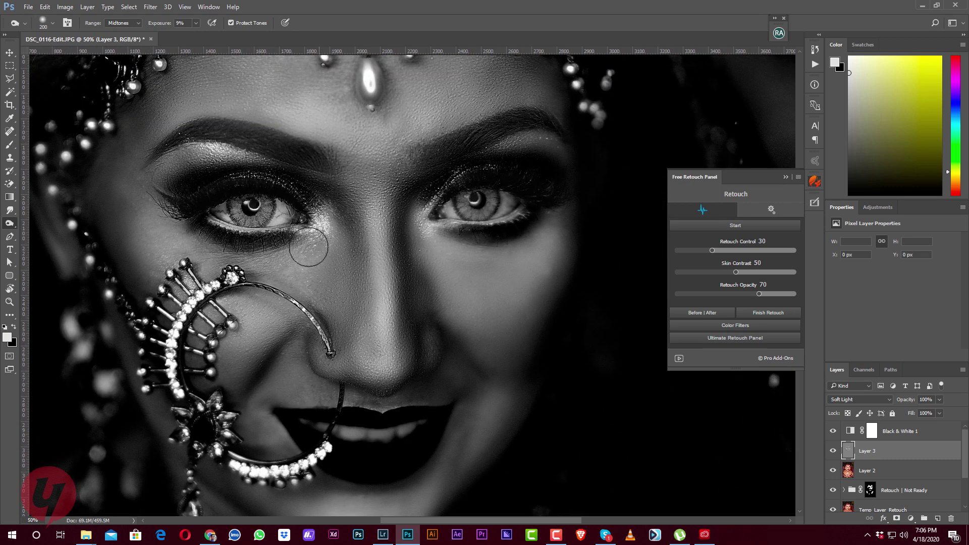
{"action": "scroll", "coordinate": [390, 390], "scroll_direction": "down", "scroll_amount": 5}
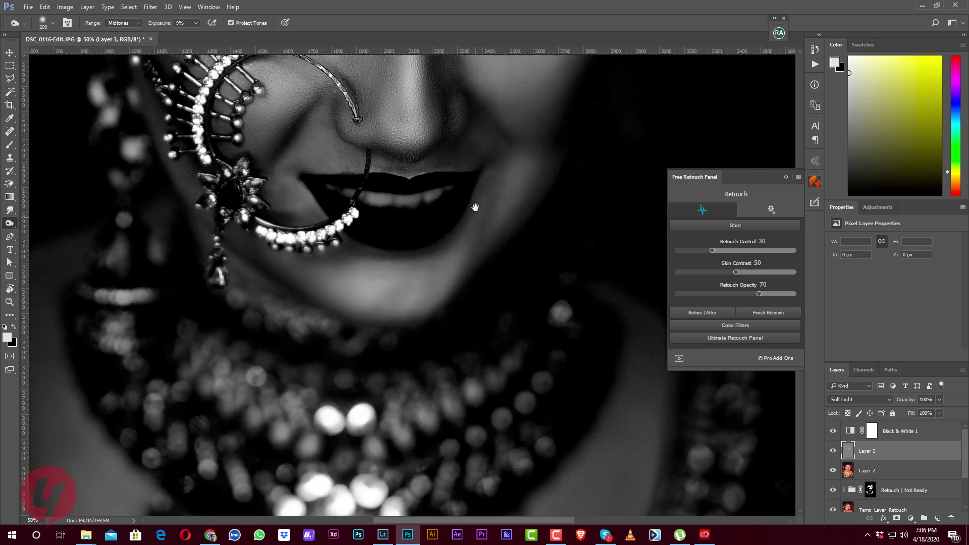
{"action": "scroll", "coordinate": [558, 302], "scroll_direction": "down", "scroll_amount": 3}
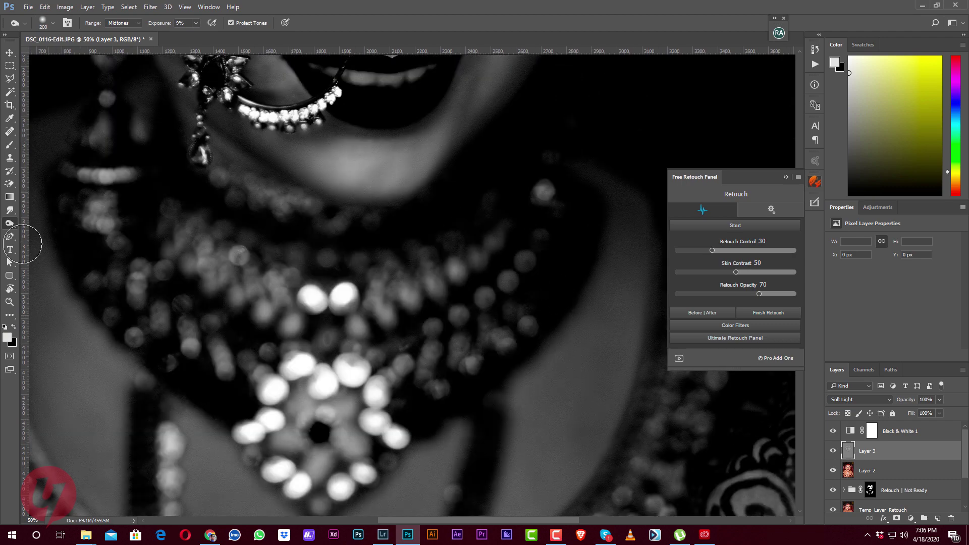
Switch back to the Dodge Tool and lighten the chin, neck and chest.
{"action": "right_click", "coordinate": [12, 222]}
{"action": "left_click", "coordinate": [45, 223]}
{"action": "scroll", "coordinate": [320, 271], "scroll_direction": "down", "scroll_amount": 3}
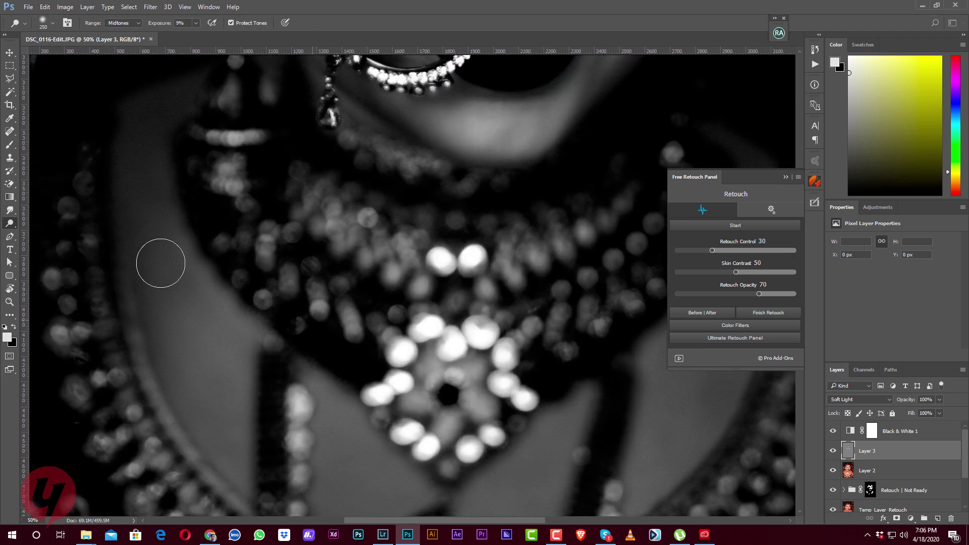
{"action": "scroll", "coordinate": [162, 259], "scroll_direction": "left", "scroll_amount": 3}
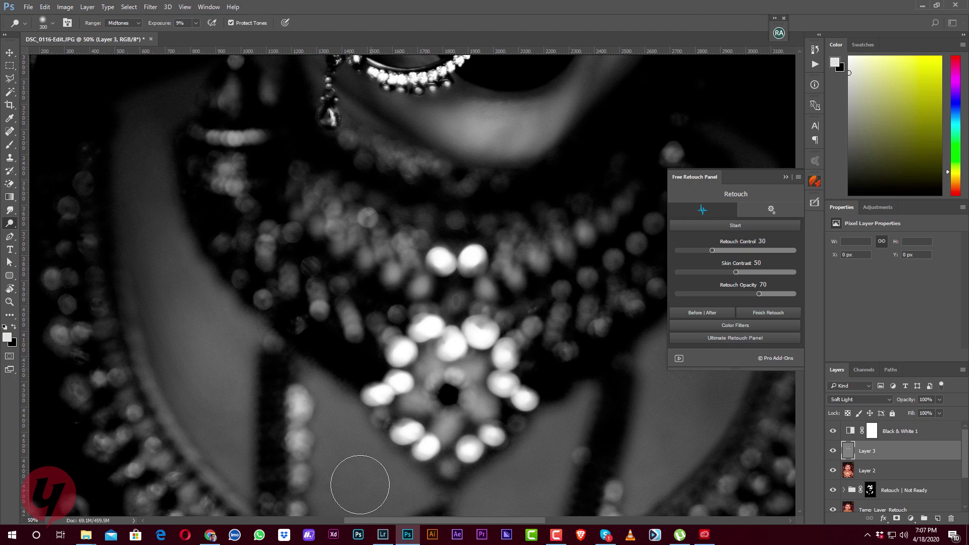
{"action": "scroll", "coordinate": [336, 396], "scroll_direction": "down", "scroll_amount": 3}
{"action": "scroll", "coordinate": [336, 396], "scroll_direction": "right", "scroll_amount": 2}
{"action": "scroll", "coordinate": [455, 338], "scroll_direction": "up", "scroll_amount": 2}
{"action": "scroll", "coordinate": [454, 338], "scroll_direction": "right", "scroll_amount": 5}
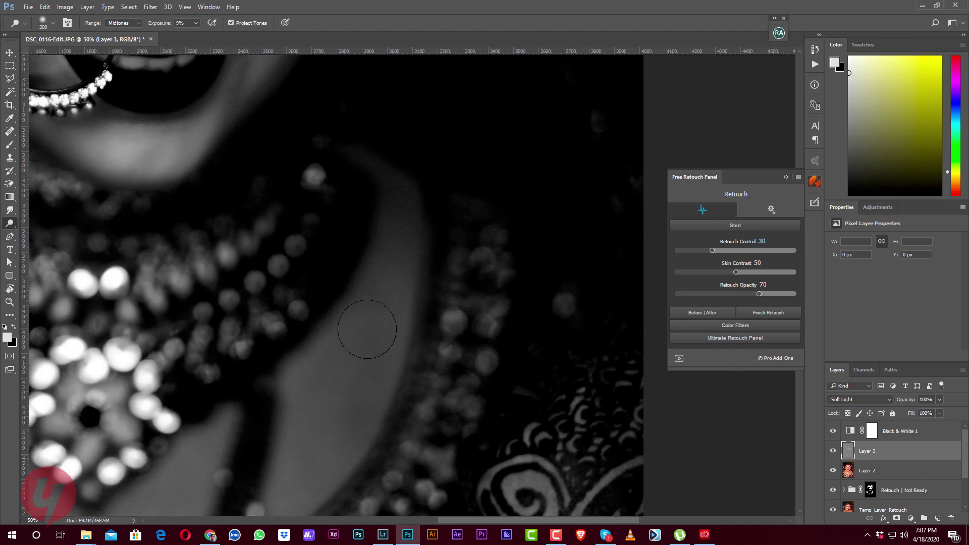
{"action": "scroll", "coordinate": [382, 300], "scroll_direction": "down", "scroll_amount": 5}
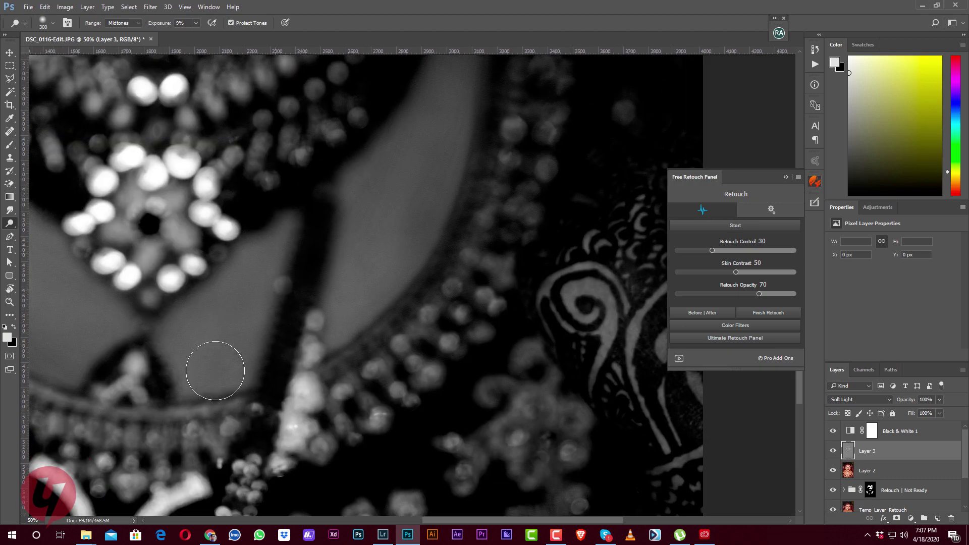
{"action": "scroll", "coordinate": [350, 438], "scroll_direction": "up", "scroll_amount": 4}
{"action": "scroll", "coordinate": [351, 437], "scroll_direction": "left", "scroll_amount": 6}
{"action": "scroll", "coordinate": [215, 317], "scroll_direction": "up", "scroll_amount": 2}
{"action": "scroll", "coordinate": [291, 184], "scroll_direction": "down", "scroll_amount": 1}
{"action": "scroll", "coordinate": [288, 183], "scroll_direction": "down", "scroll_amount": 2}
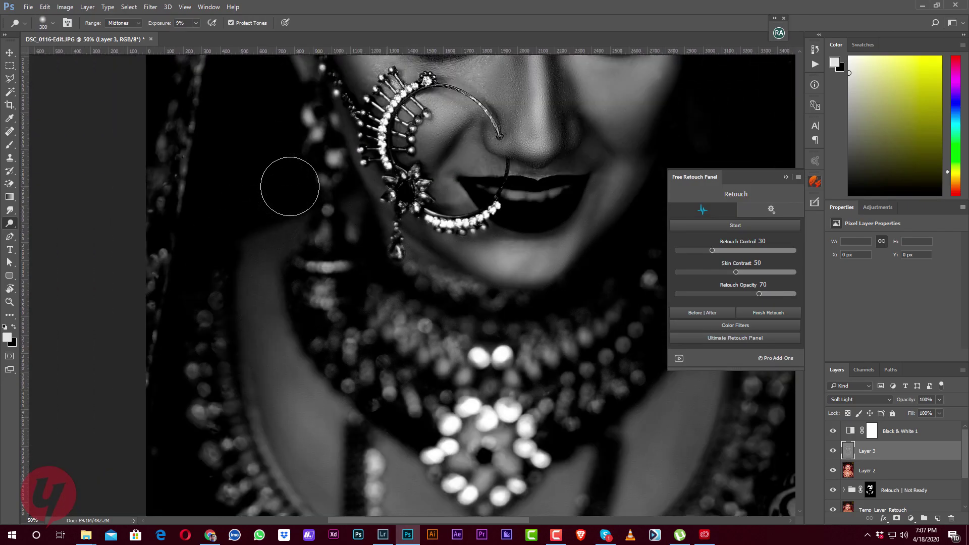
{"action": "scroll", "coordinate": [287, 184], "scroll_direction": "down", "scroll_amount": 2}
Delete the Black & White 1 preview layer and toggle Layer 3 to compare before and after.
{"action": "left_click", "coordinate": [893, 432]}
{"action": "key", "text": "Delete"}
{"action": "key", "text": "v"}
{"action": "key", "text": "ctrl+0"}
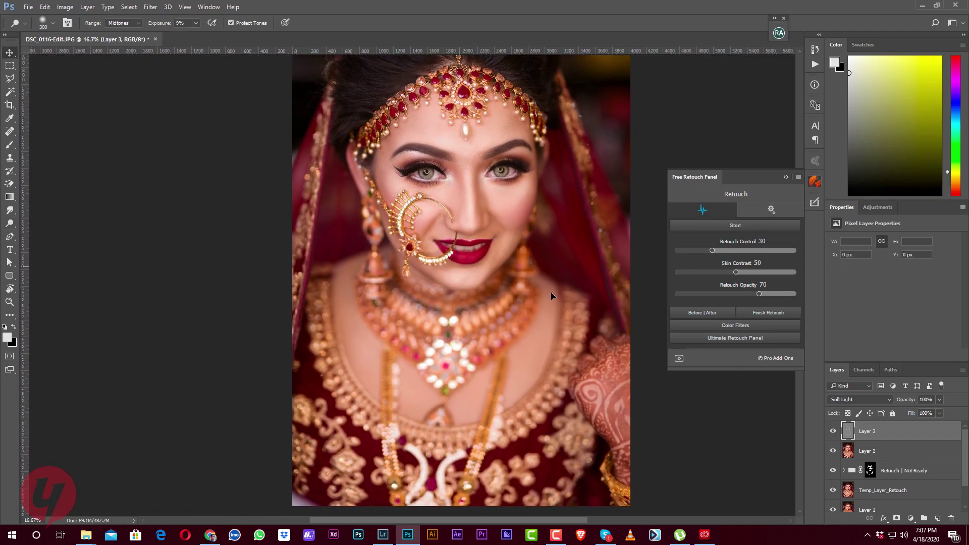
{"action": "scroll", "coordinate": [457, 168], "scroll_direction": "up", "scroll_amount": 2}
{"action": "left_click", "coordinate": [833, 433]}
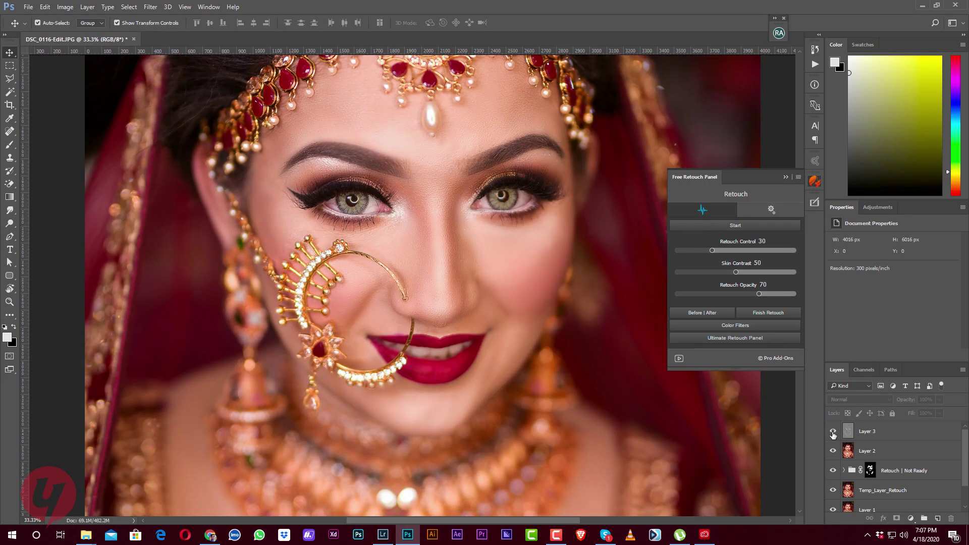
{"action": "left_click", "coordinate": [833, 432]}
{"action": "left_click", "coordinate": [833, 433]}
{"action": "key", "text": "ctrl+minus"}
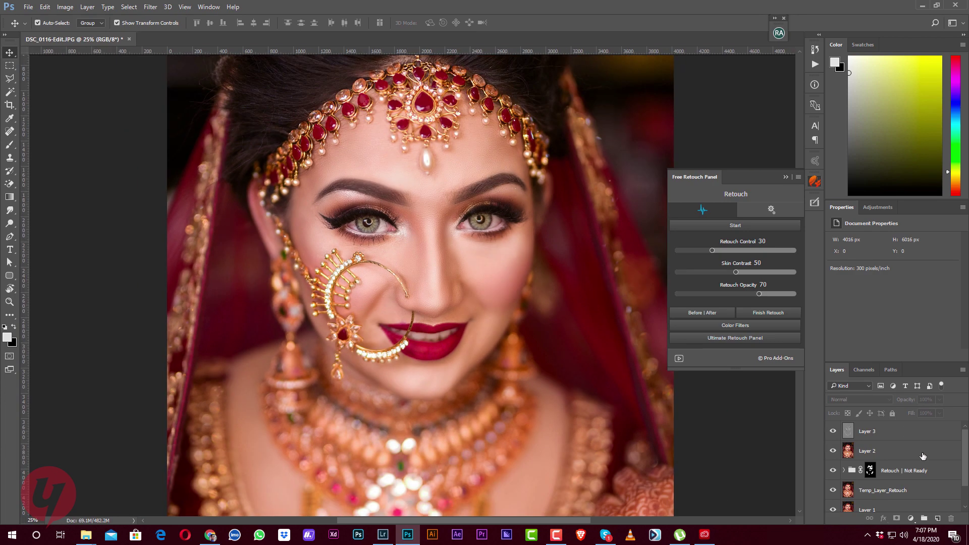
{"action": "left_click", "coordinate": [868, 431]}
Add a Levels adjustment above Layer 3 with the Blue channel's white level at 252.
{"action": "left_click", "coordinate": [911, 518]}
{"action": "left_click", "coordinate": [894, 350]}
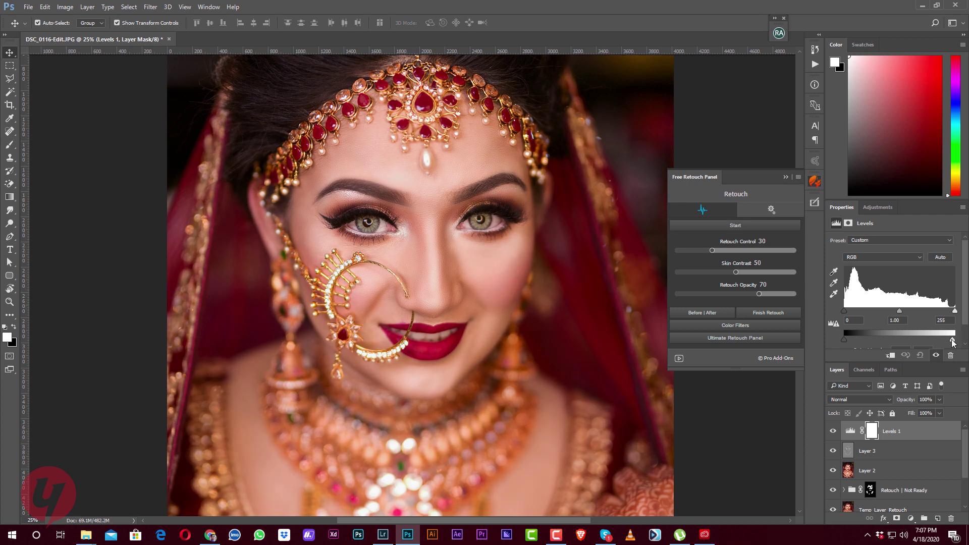
{"action": "left_click", "coordinate": [884, 257]}
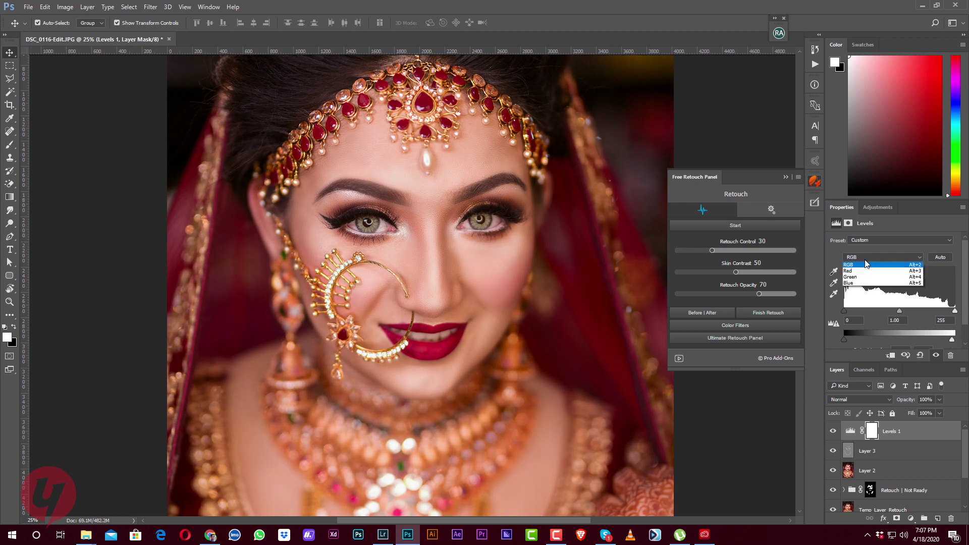
{"action": "left_click", "coordinate": [858, 286]}
{"action": "left_click_drag", "start_coordinate": [956, 340], "coordinate": [953, 341]}
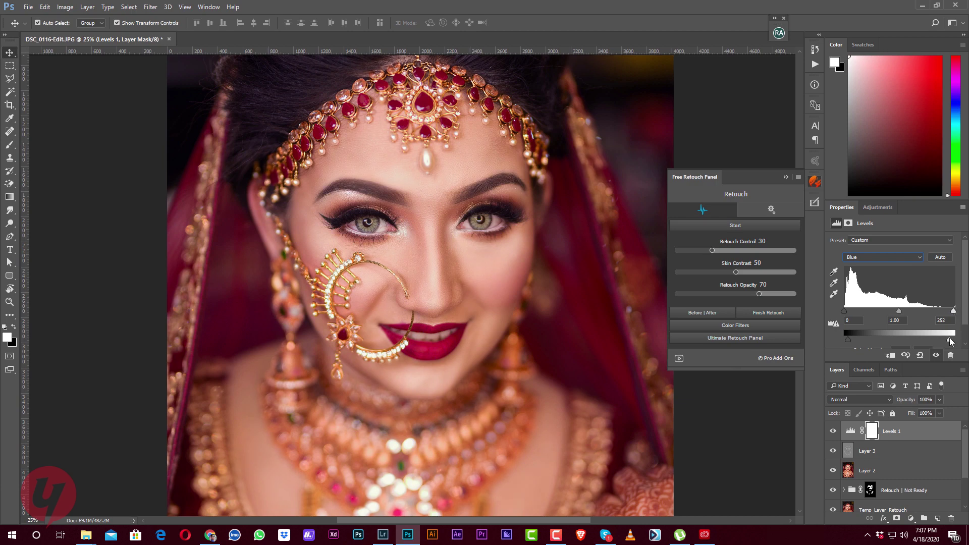
{"action": "scroll", "coordinate": [512, 238], "scroll_direction": "down", "scroll_amount": 1}
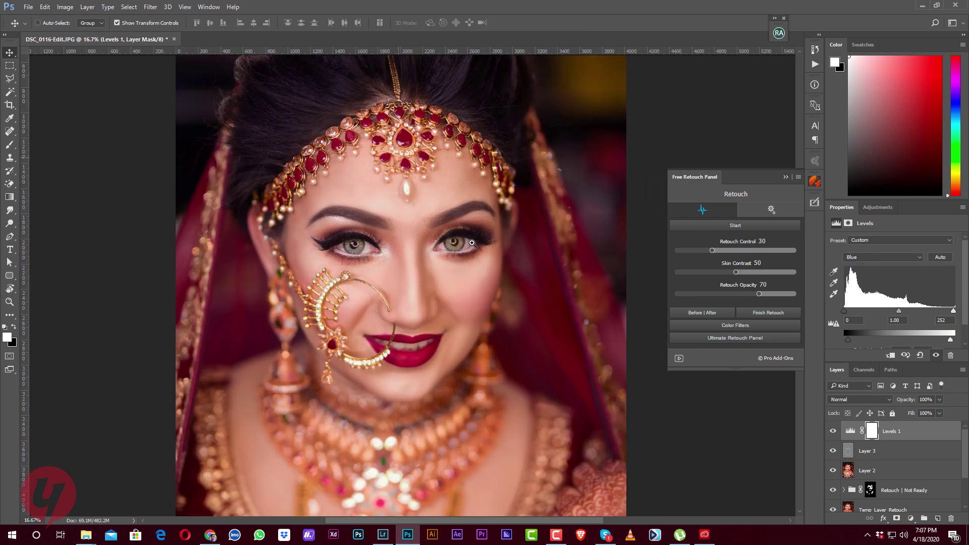
{"action": "scroll", "coordinate": [417, 291], "scroll_direction": "up", "scroll_amount": 2}
{"action": "left_click_drag", "start_coordinate": [417, 291], "coordinate": [411, 263]}
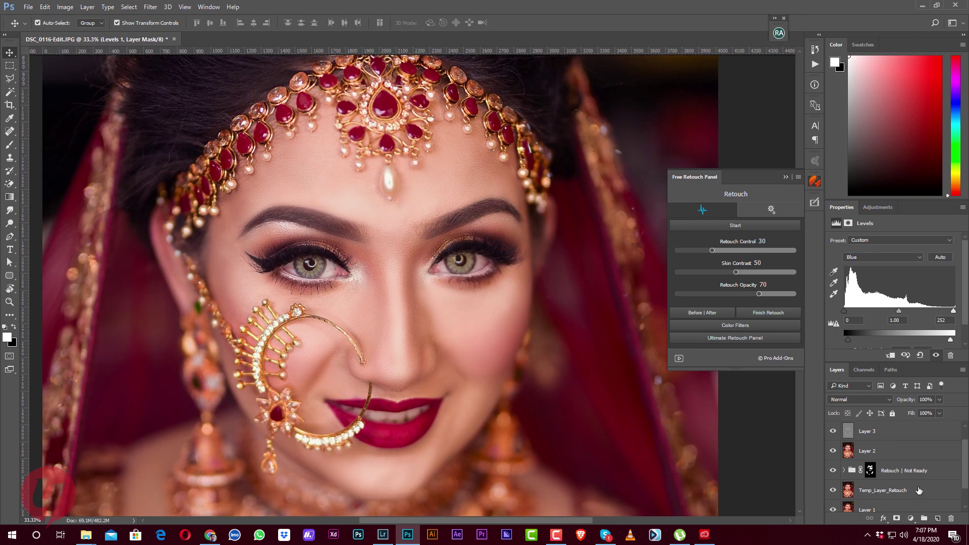
Add a Selective Color layer that pulls some yellow out of the Blacks.
{"action": "left_click", "coordinate": [911, 518]}
{"action": "left_click", "coordinate": [881, 255]}
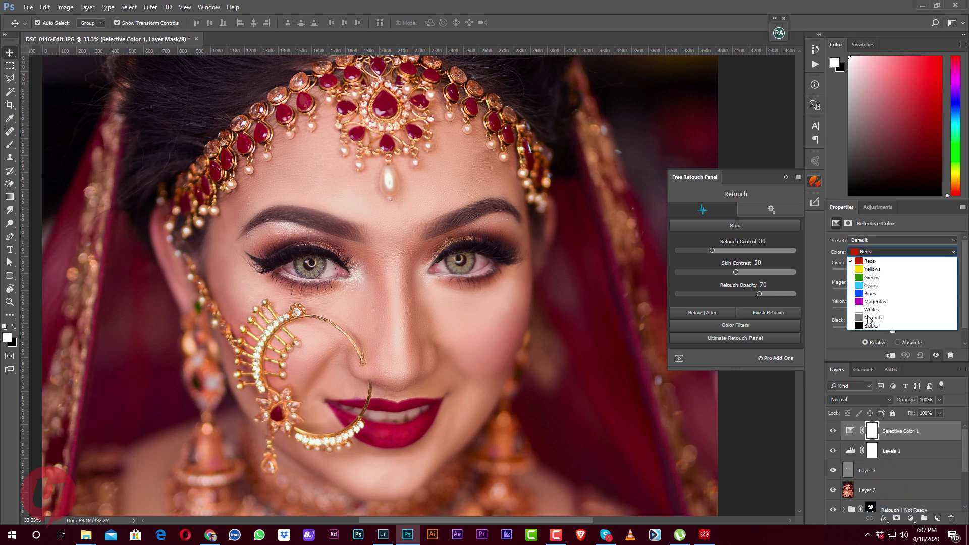
{"action": "left_click", "coordinate": [888, 322]}
{"action": "left_click_drag", "start_coordinate": [892, 311], "coordinate": [895, 293]}
{"action": "key", "text": "ctrl+minus"}
{"action": "key", "text": "ctrl+minus"}
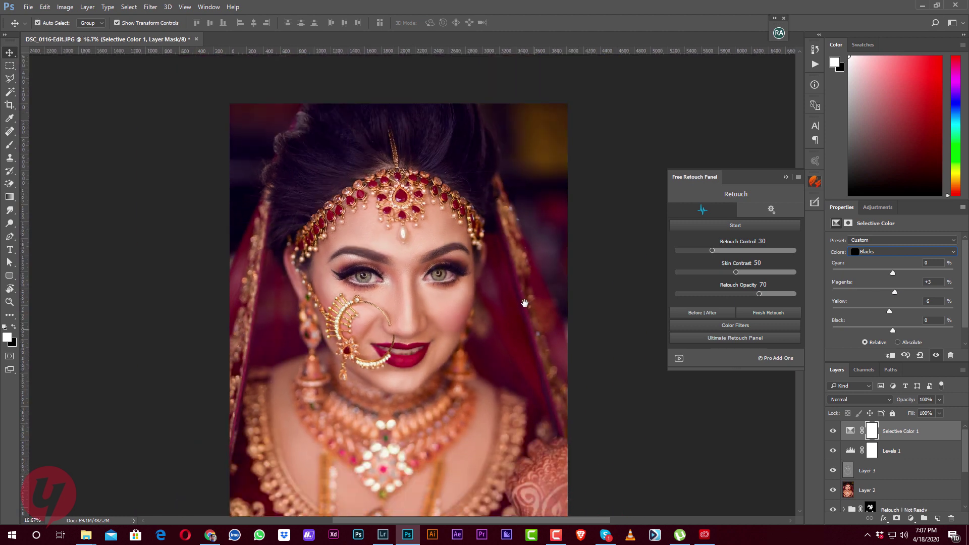
{"action": "key", "text": "ctrl+minus"}
Add a Color Balance layer with Midtones Yellow/Blue at -3.
{"action": "left_click", "coordinate": [912, 511]}
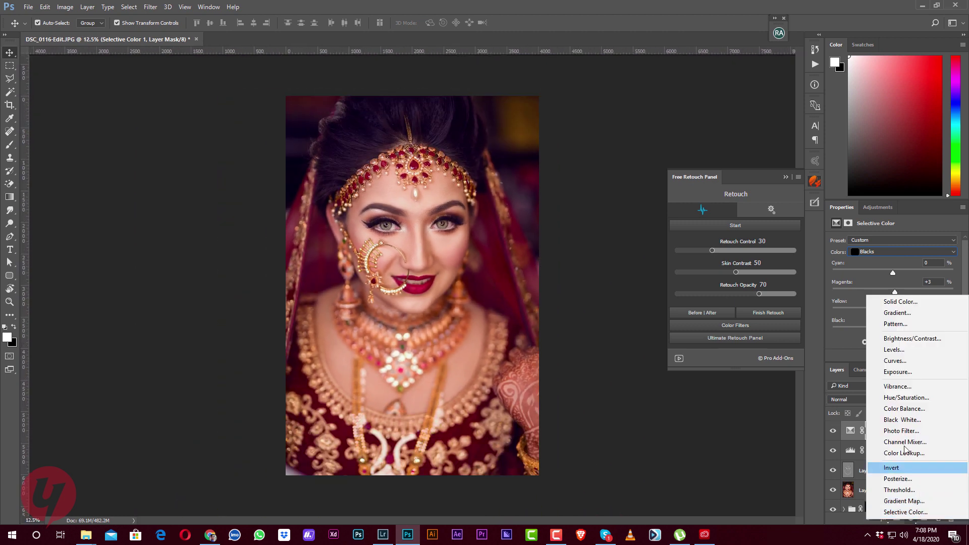
{"action": "left_click", "coordinate": [904, 409]}
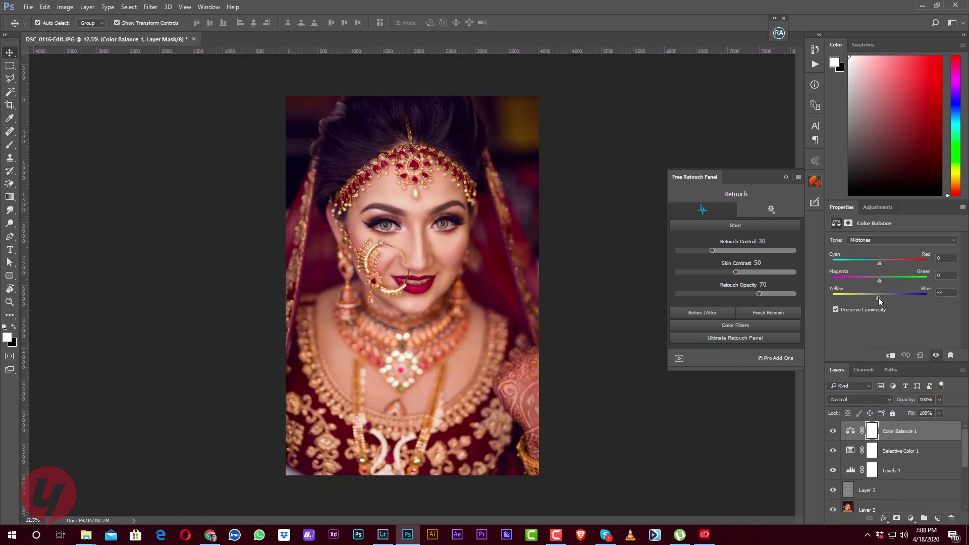
{"action": "left_click", "coordinate": [878, 298]}
{"action": "left_click", "coordinate": [409, 195], "text": "ctrl"}
{"action": "scroll", "coordinate": [409, 194], "scroll_direction": "down", "scroll_amount": 1}
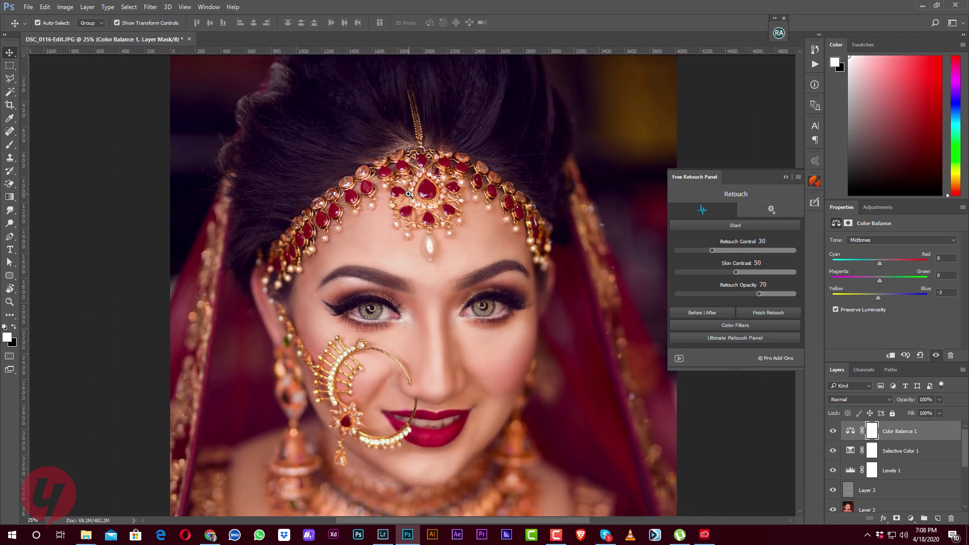
{"action": "scroll", "coordinate": [473, 255], "scroll_direction": "down", "scroll_amount": 1}
{"action": "scroll", "coordinate": [902, 441], "scroll_direction": "down", "scroll_amount": 3}
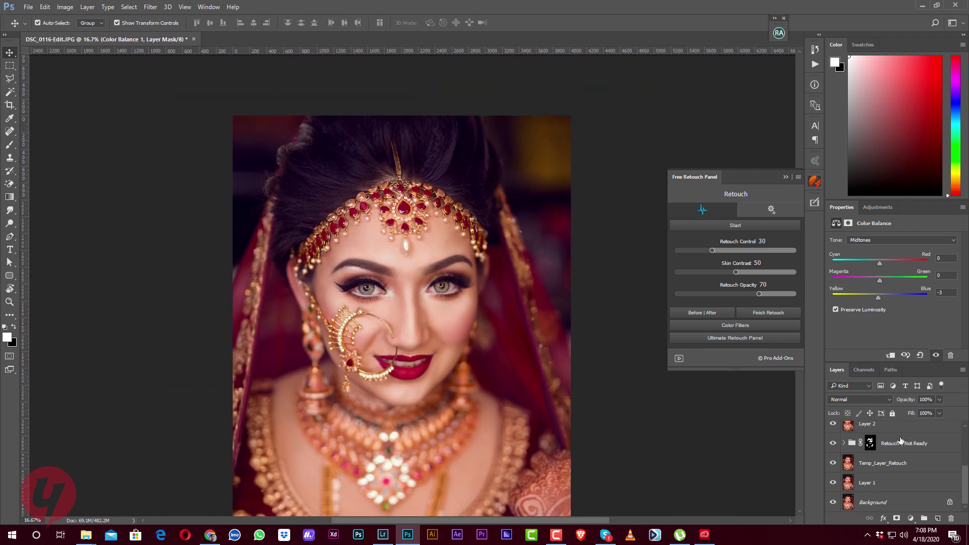
Group all retouch layers down to Layer 1 into Group 1 and compare before and after.
{"action": "left_click", "coordinate": [879, 485], "text": "shift"}
{"action": "key", "text": "ctrl+g"}
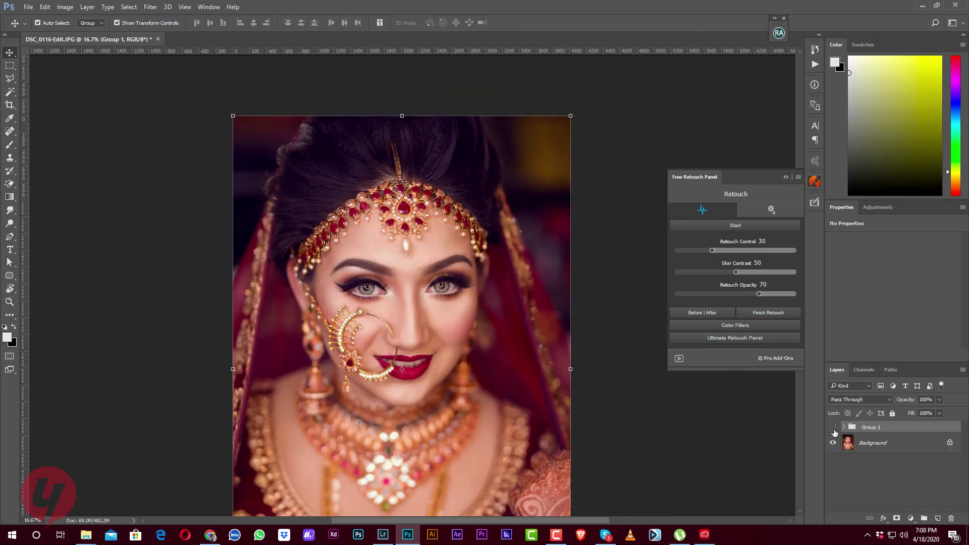
{"action": "left_click", "coordinate": [834, 428]}
{"action": "left_click", "coordinate": [833, 428]}
{"action": "left_click", "coordinate": [834, 428]}
{"action": "key", "text": "ctrl+minus"}
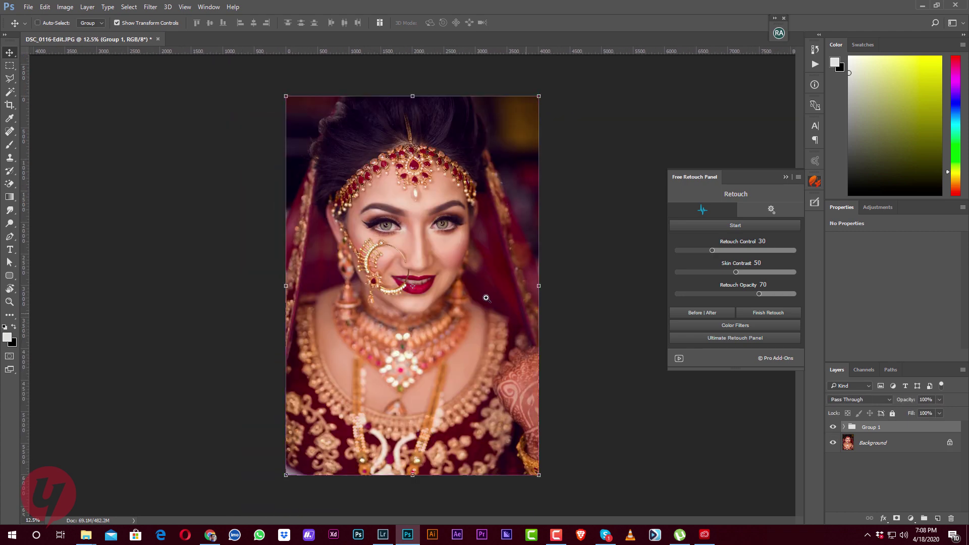
{"action": "left_click", "coordinate": [486, 298], "text": "ctrl"}
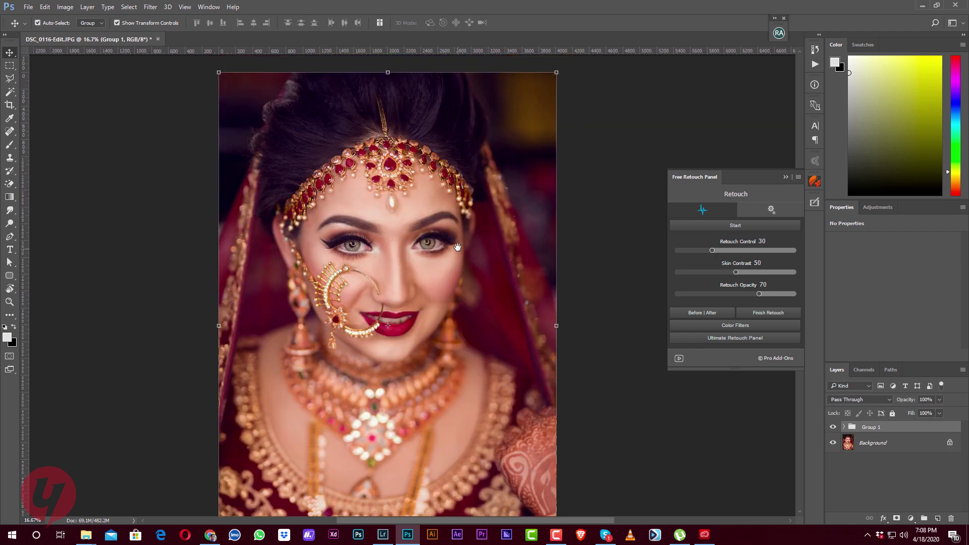
Save the file as a PSD and stamp all visible layers into a merged Layer 4.
{"action": "key", "text": "ctrl"}
{"action": "key", "text": "ctrl+s"}
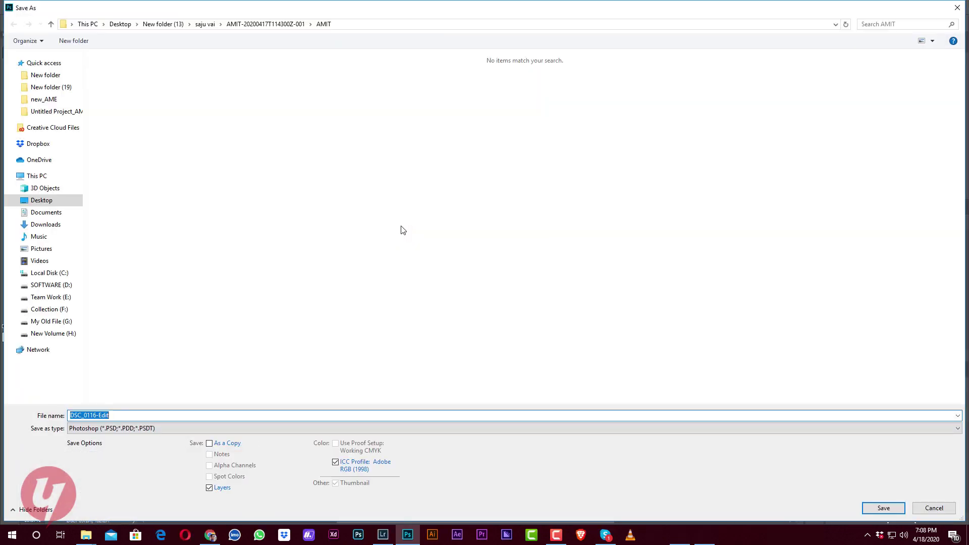
{"action": "key", "text": "Escape"}
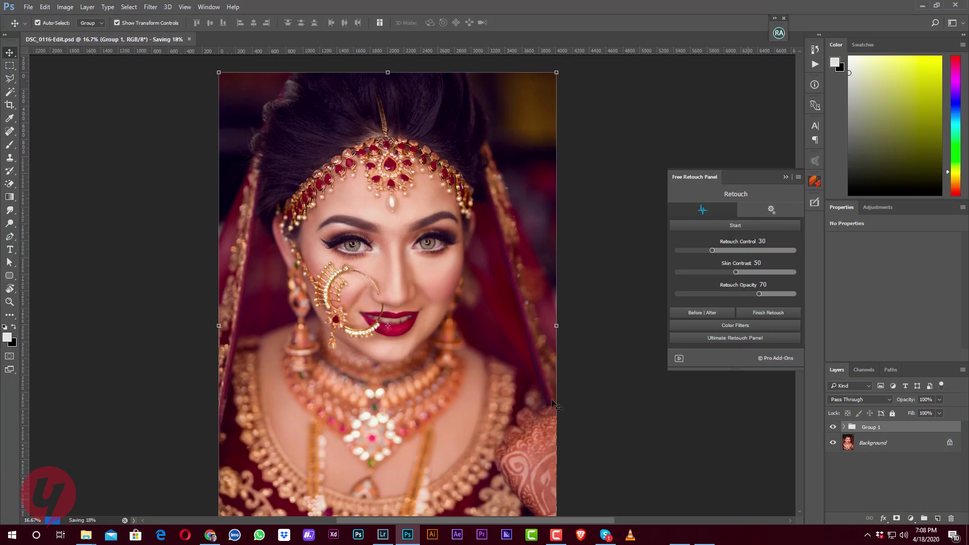
{"action": "key", "text": "ctrl+shift+alt+e"}
{"action": "key", "text": "ctrl+shift+a"}
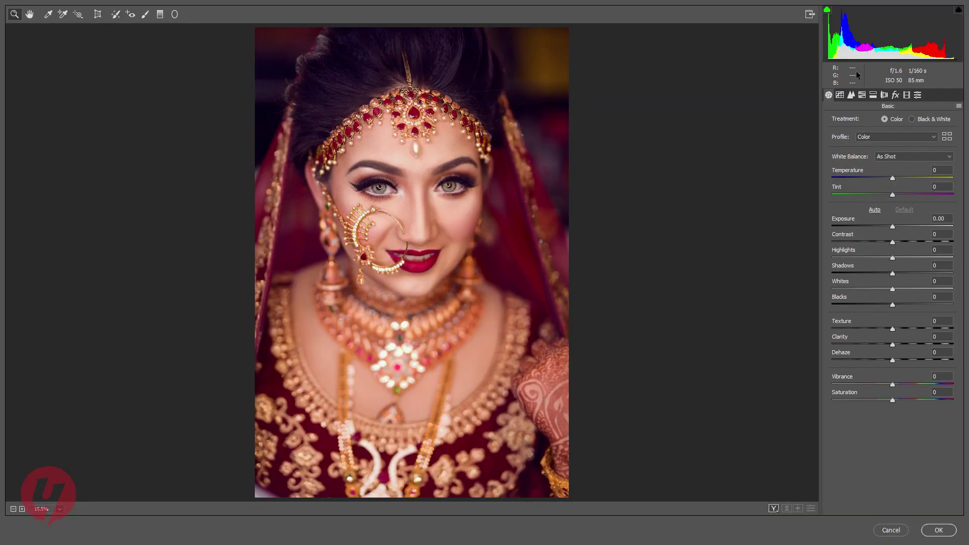
In Camera Raw, set vignette amount -16, contrast +16 and sharpening amount 54.
{"action": "left_click", "coordinate": [895, 95]}
{"action": "left_click_drag", "start_coordinate": [893, 226], "coordinate": [883, 227]}
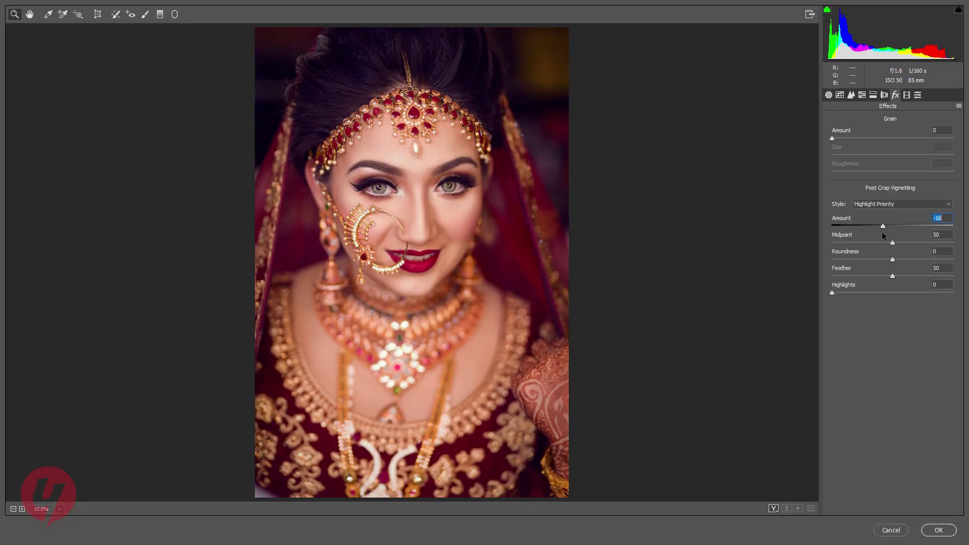
{"action": "left_click", "coordinate": [851, 95]}
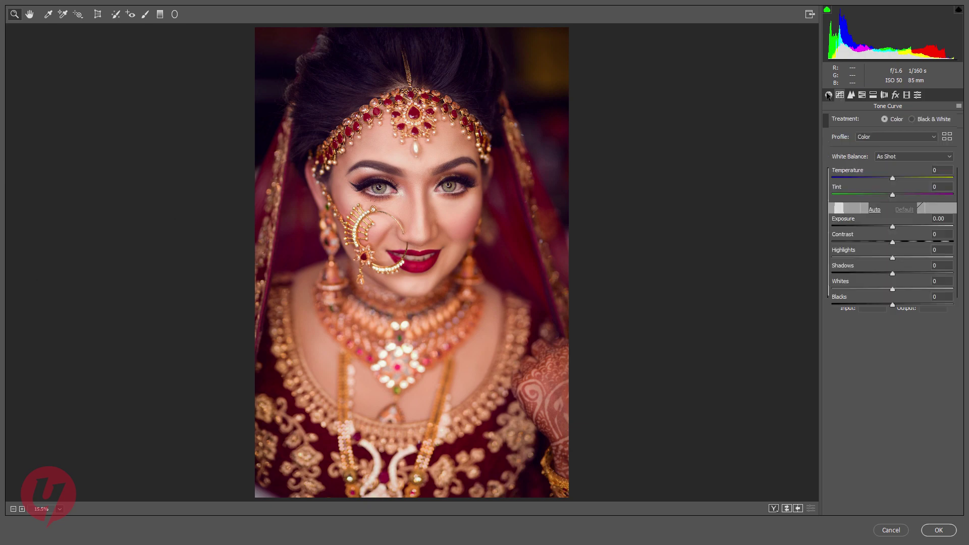
{"action": "left_click_drag", "start_coordinate": [892, 242], "coordinate": [902, 242]}
{"action": "key", "text": "ctrl+plus"}
{"action": "key", "text": "ctrl+plus"}
{"action": "key", "text": "ctrl+plus"}
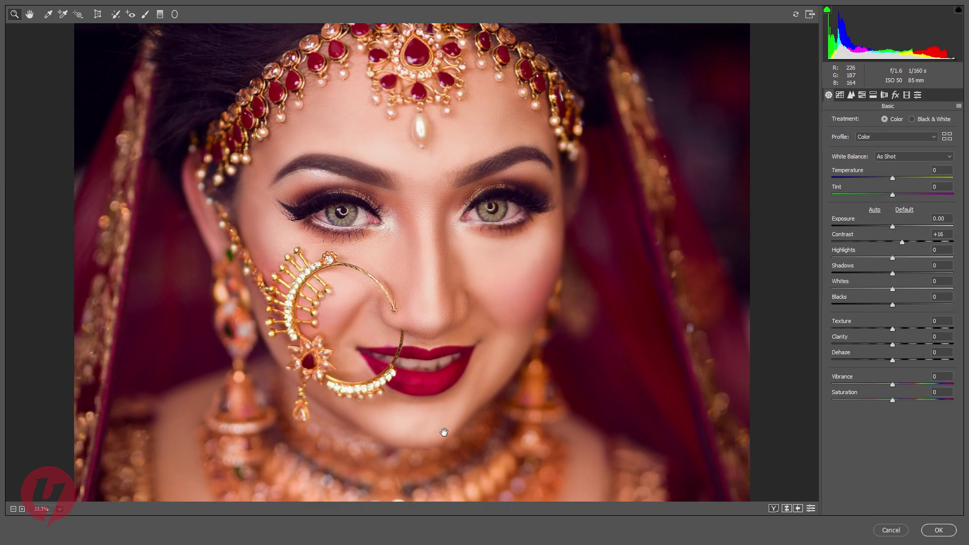
{"action": "left_click", "coordinate": [850, 96]}
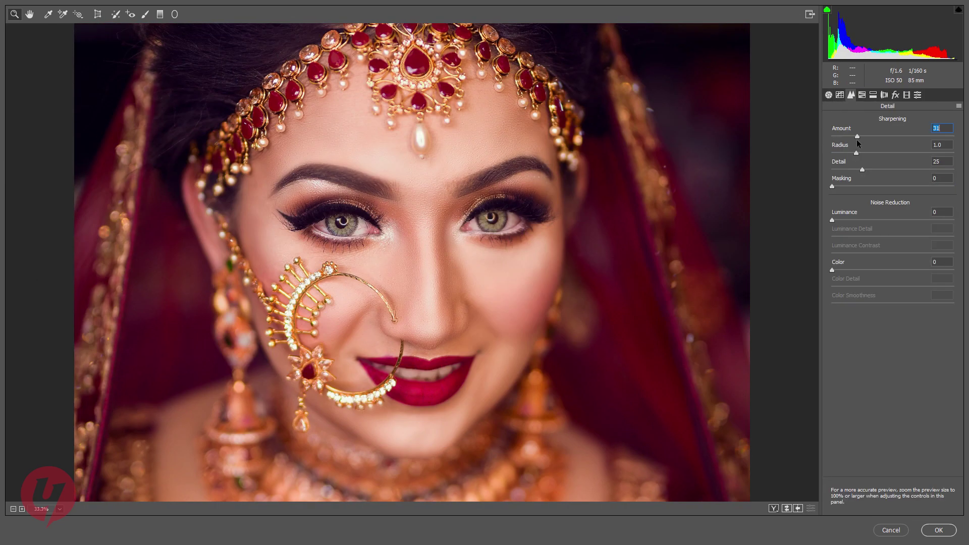
{"action": "key", "text": "ctrl+minus"}
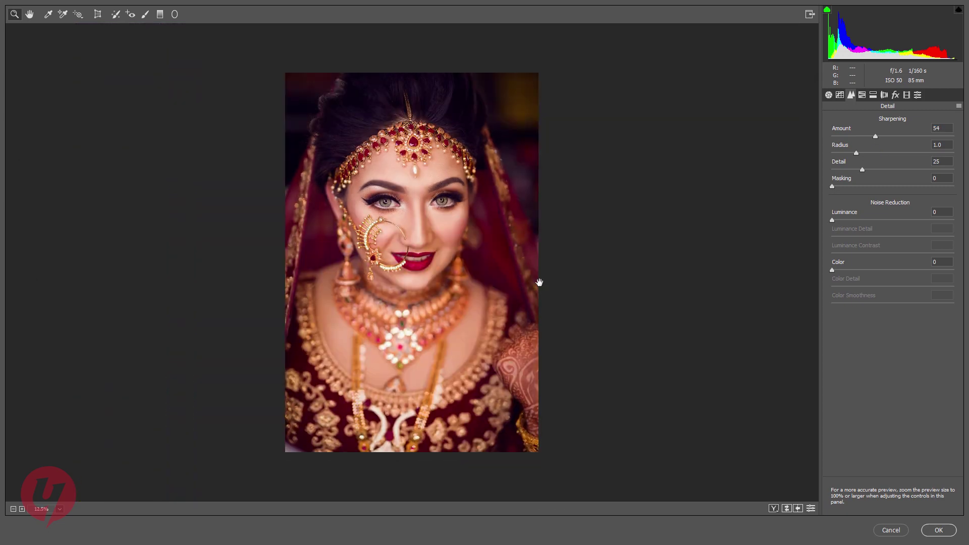
{"action": "key", "text": "ctrl+plus"}
{"action": "key", "text": "ctrl+plus"}
{"action": "left_click_drag", "start_coordinate": [464, 338], "coordinate": [464, 277]}
Brighten both eye whites with a +0.55 exposure Adjustment Brush and apply the filter to Layer 4.
{"action": "left_click", "coordinate": [145, 14]}
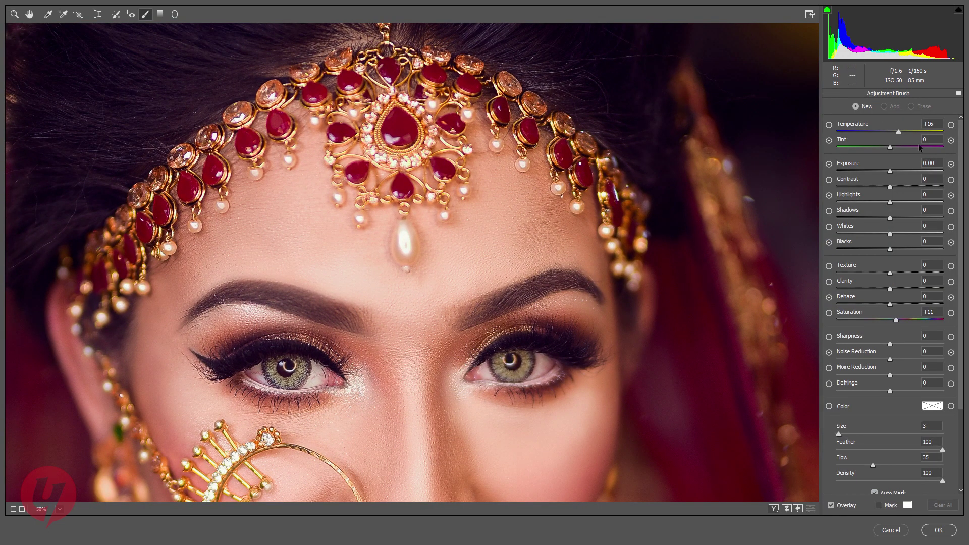
{"action": "left_click_drag", "start_coordinate": [309, 373], "coordinate": [317, 377]}
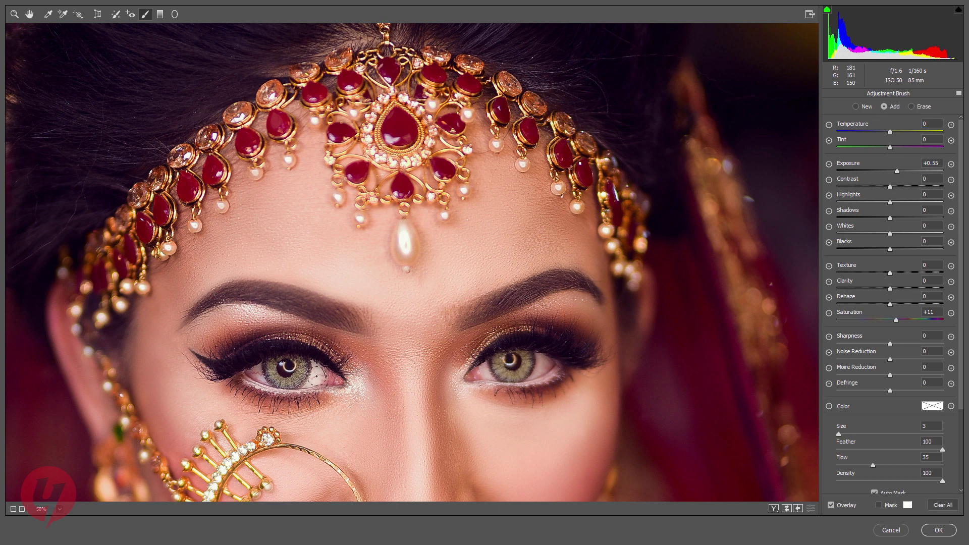
{"action": "left_click_drag", "start_coordinate": [548, 367], "coordinate": [529, 363]}
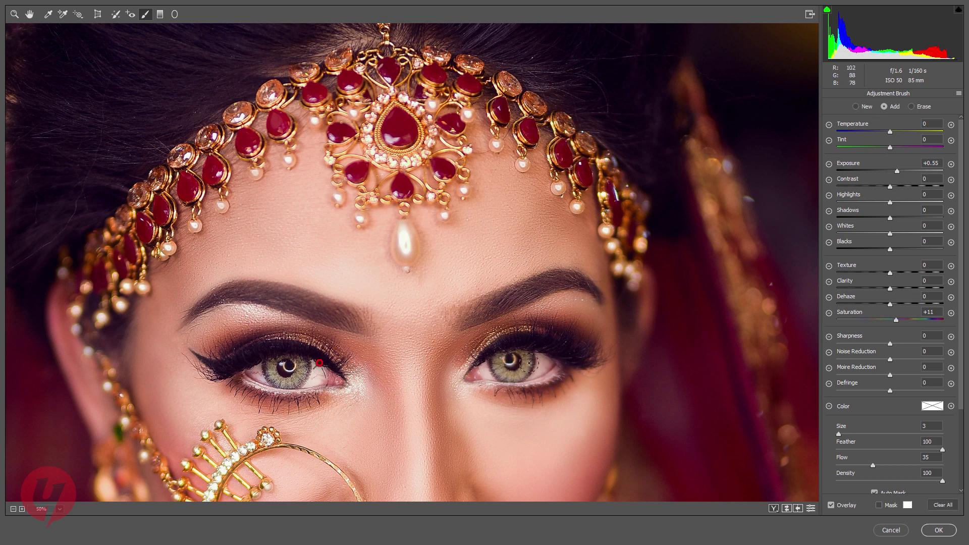
{"action": "key", "text": "ctrl+minus"}
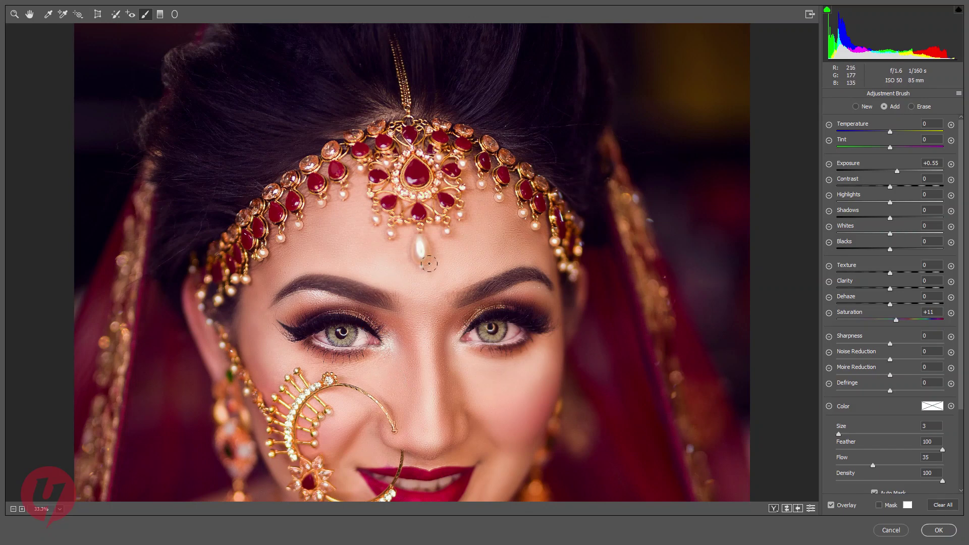
{"action": "key", "text": "ctrl+minus"}
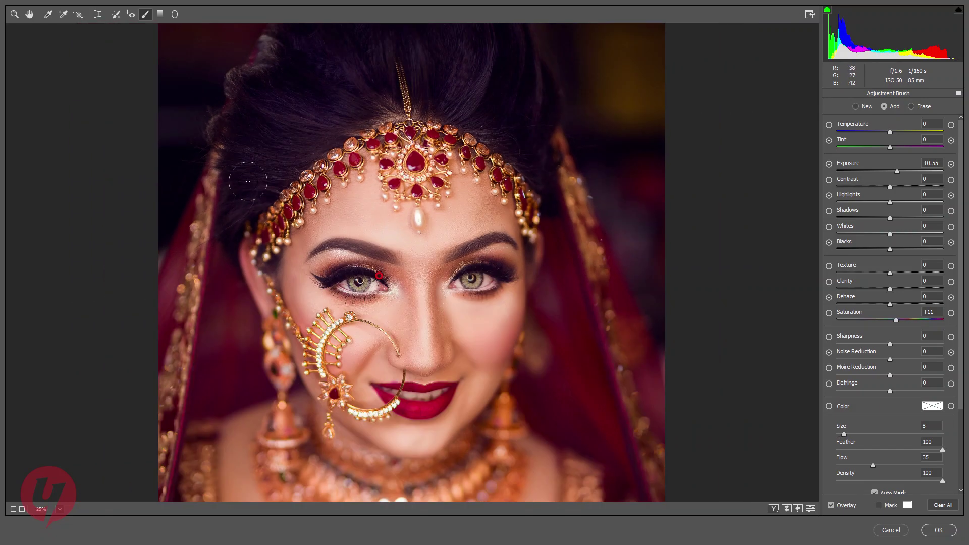
{"action": "scroll", "coordinate": [347, 176], "scroll_direction": "down", "scroll_amount": 5}
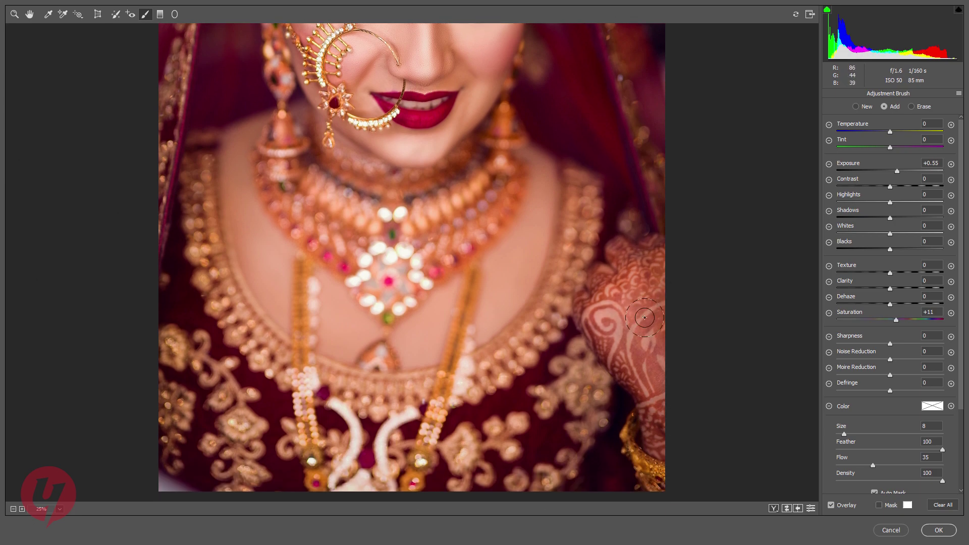
{"action": "key", "text": "ctrl+minus"}
{"action": "key", "text": "Return"}
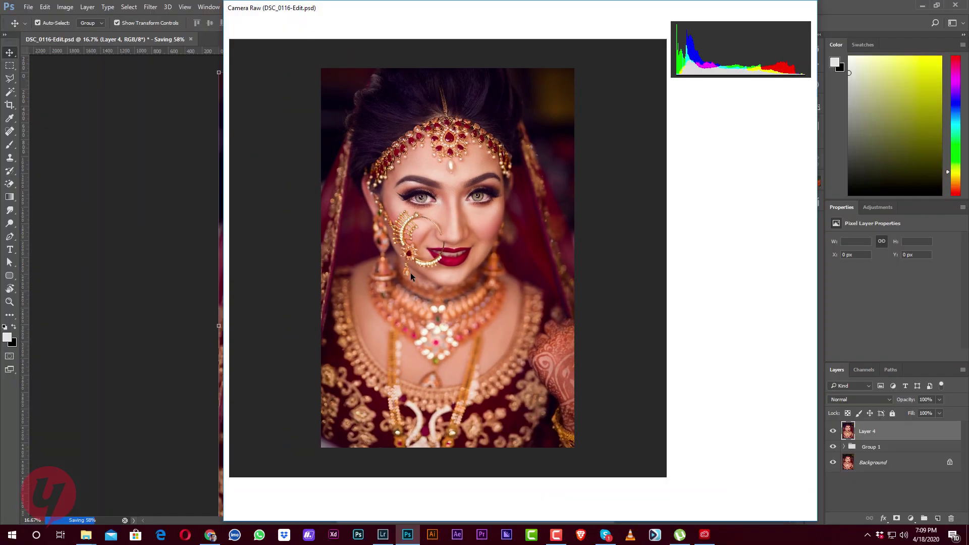